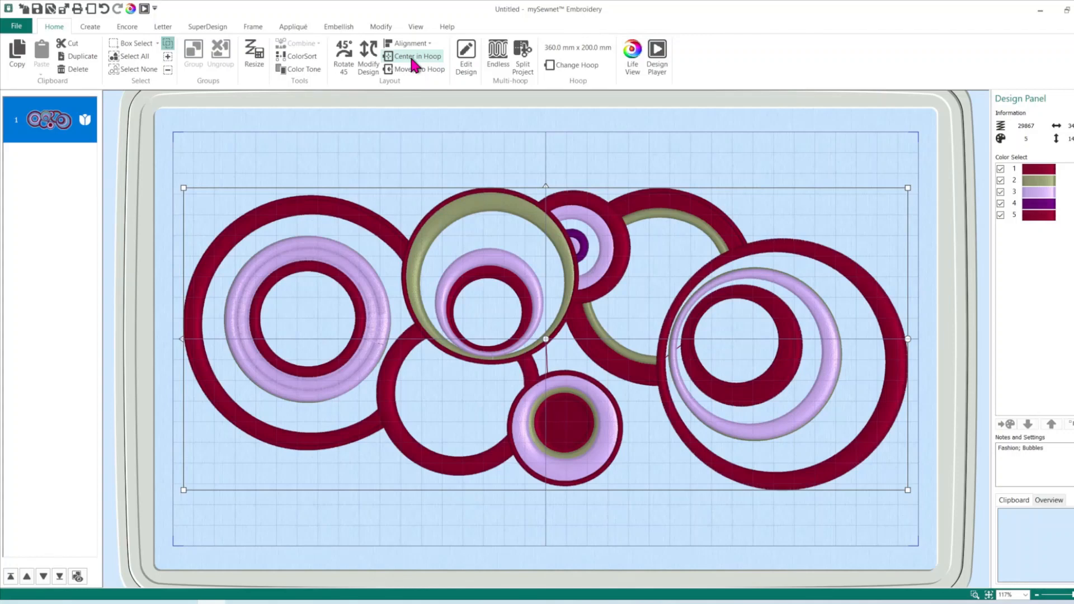
Step: Check the width and height of the whole design in Modify Design without changing them
{"action": "key", "text": "ctrl"}
{"action": "key", "text": "ctrl"}
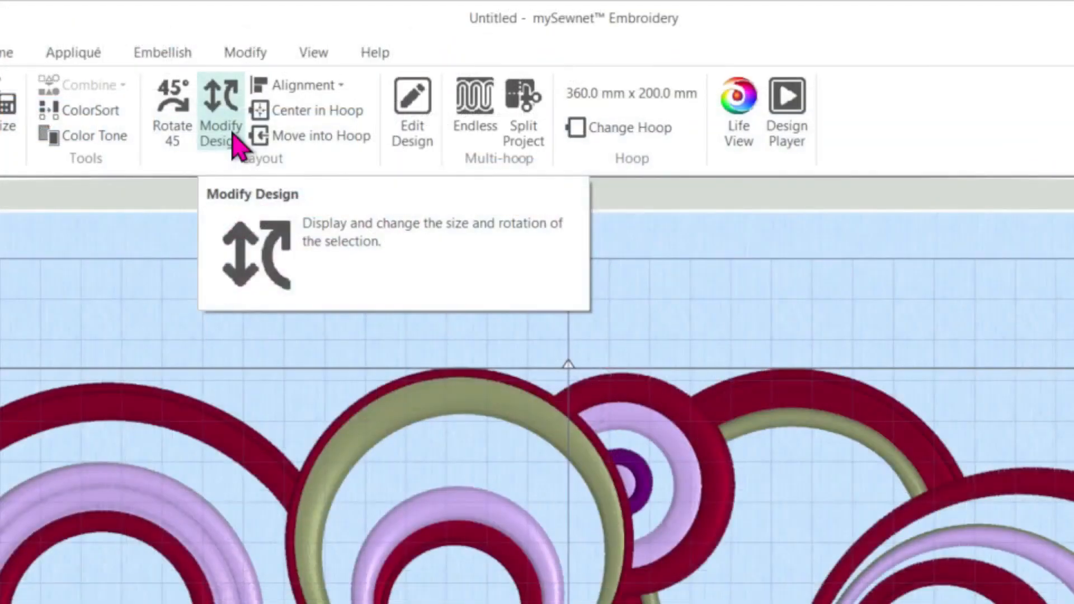
{"action": "left_click", "coordinate": [234, 144]}
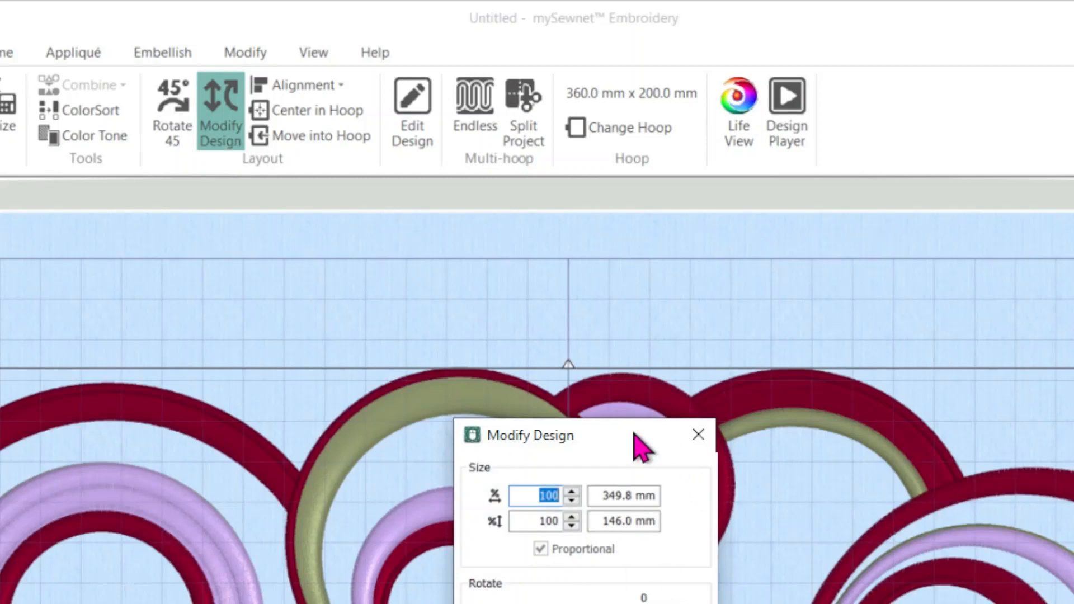
{"action": "left_click_drag", "start_coordinate": [639, 446], "coordinate": [607, 227]}
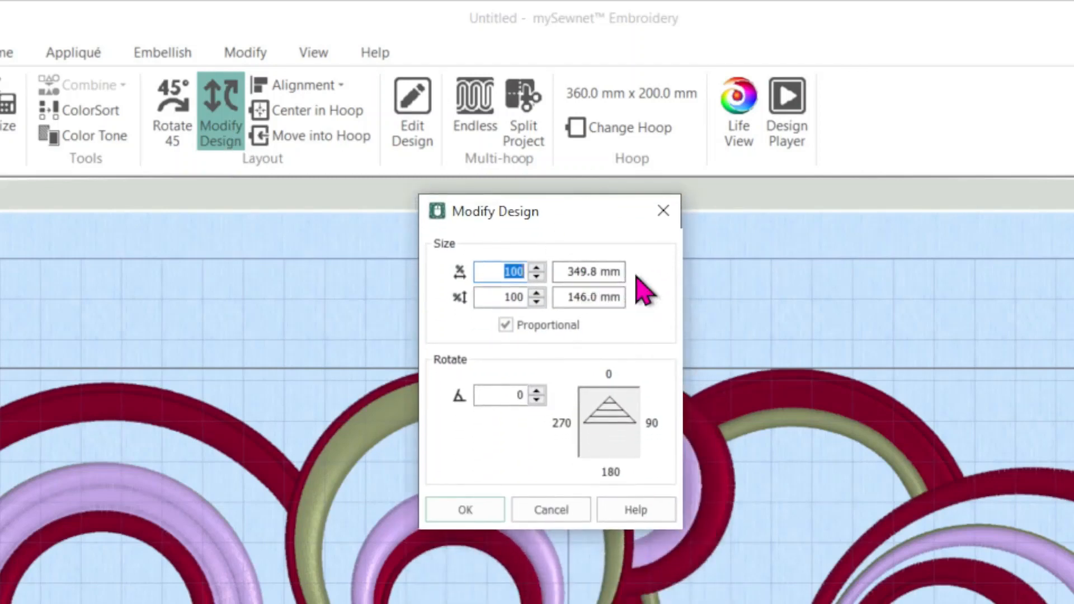
{"action": "key", "text": "ctrl"}
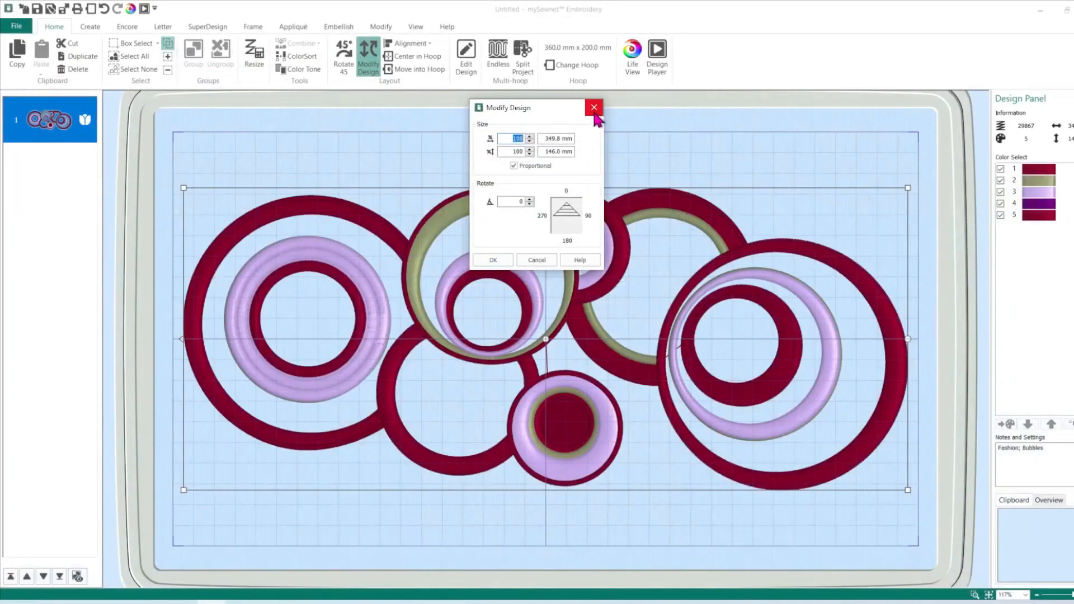
{"action": "left_click", "coordinate": [595, 110]}
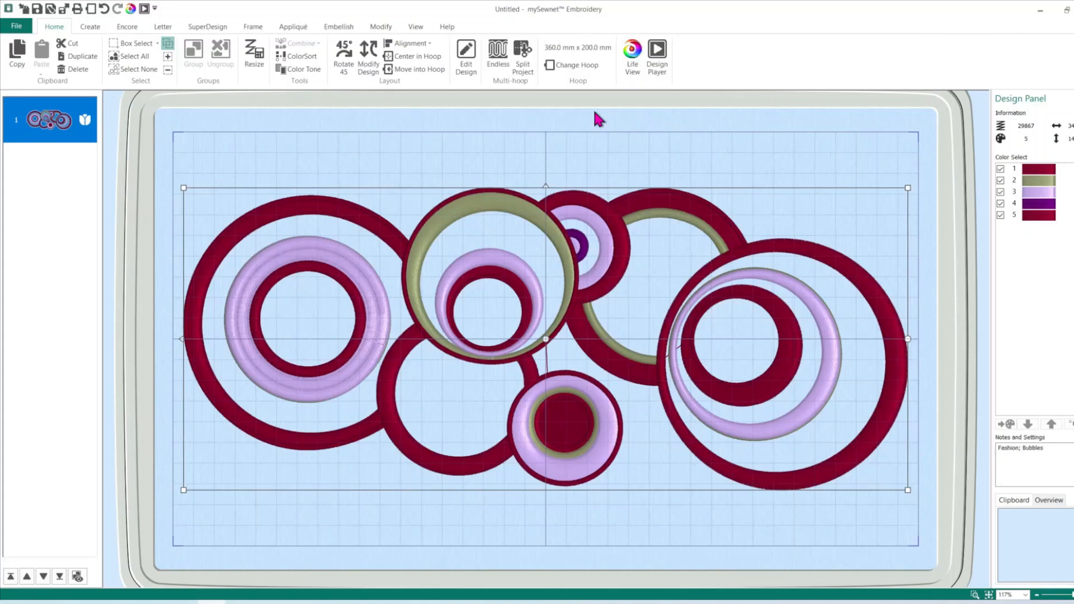
Step: Start Split Project for the design and use the rotated 240mm x 150mm - Universal Large Hoop 2 from the Universal group
{"action": "left_click", "coordinate": [524, 62]}
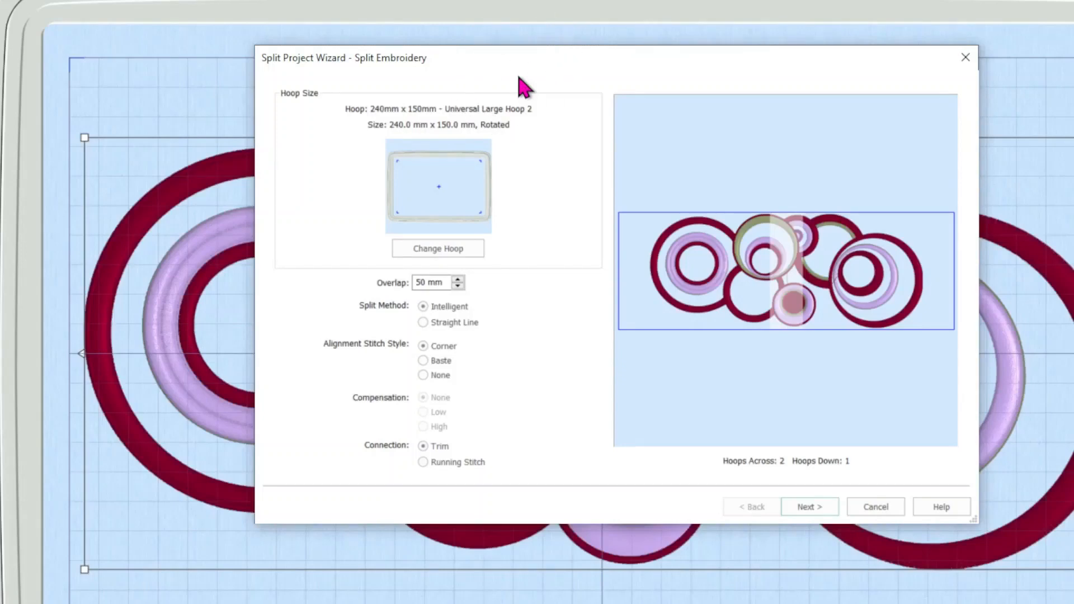
{"action": "left_click", "coordinate": [431, 252]}
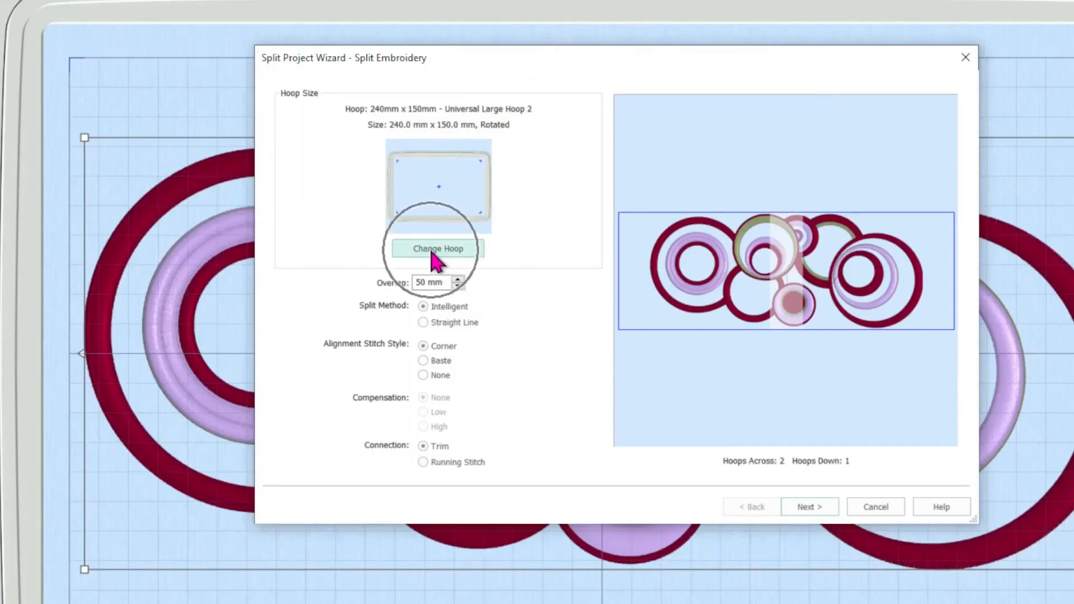
{"action": "left_click", "coordinate": [431, 253]}
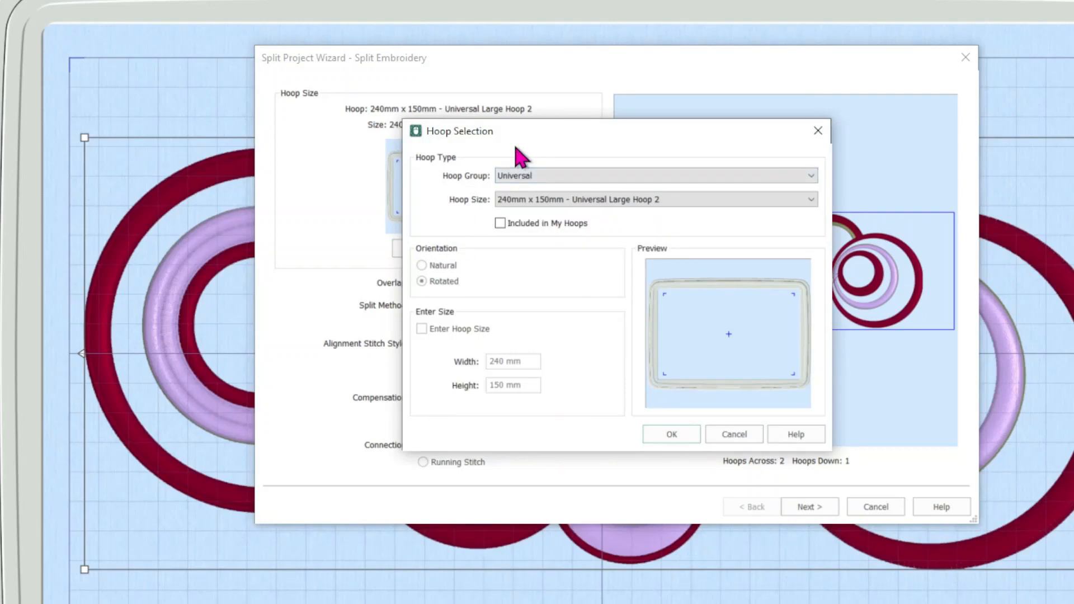
{"action": "left_click", "coordinate": [812, 181]}
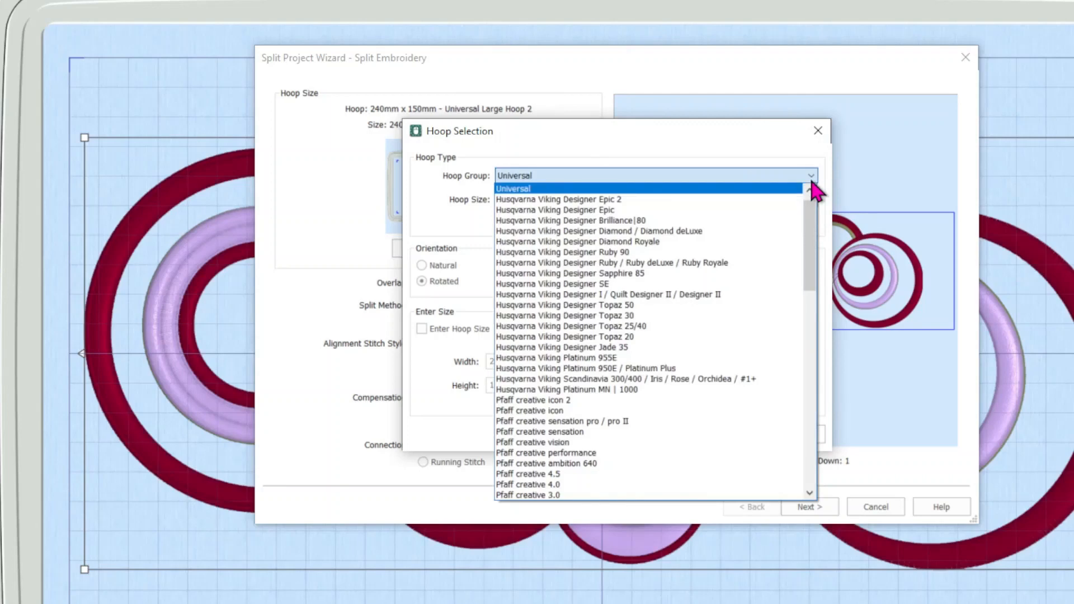
{"action": "left_click", "coordinate": [790, 150]}
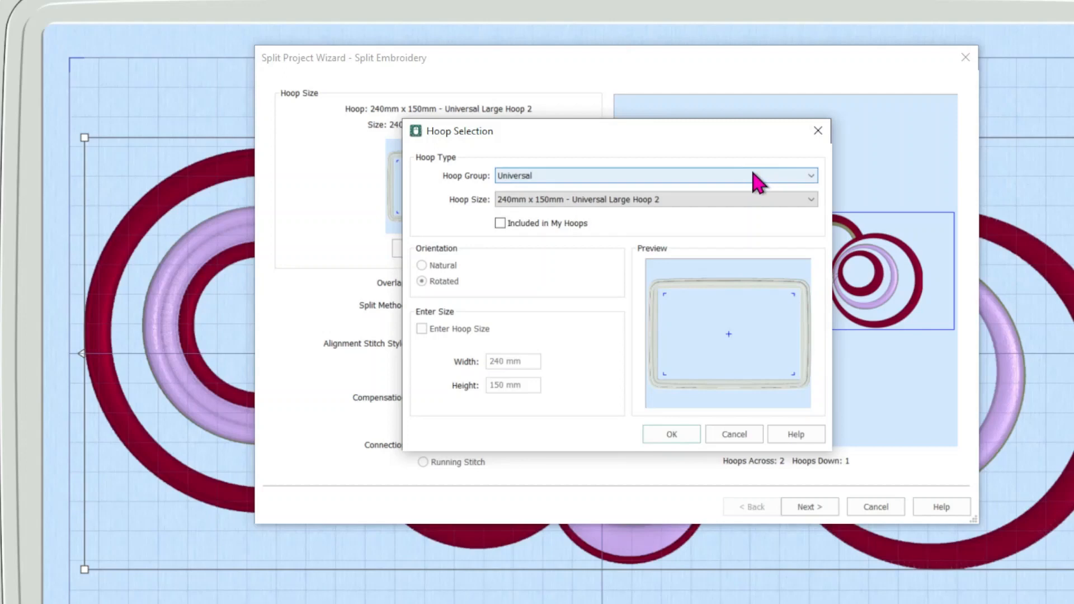
{"action": "left_click", "coordinate": [809, 201]}
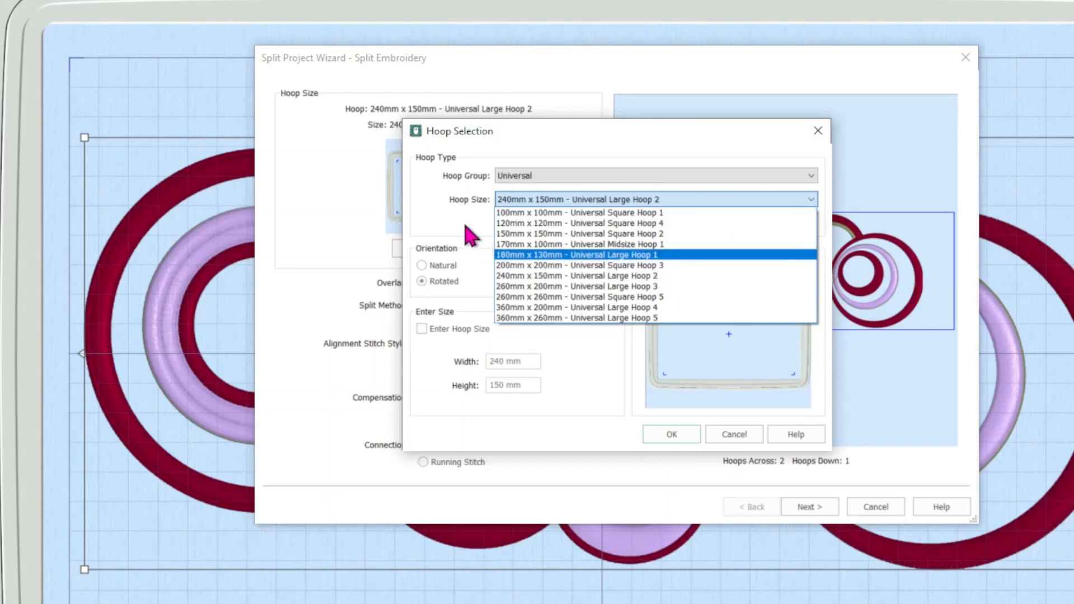
{"action": "left_click", "coordinate": [470, 235]}
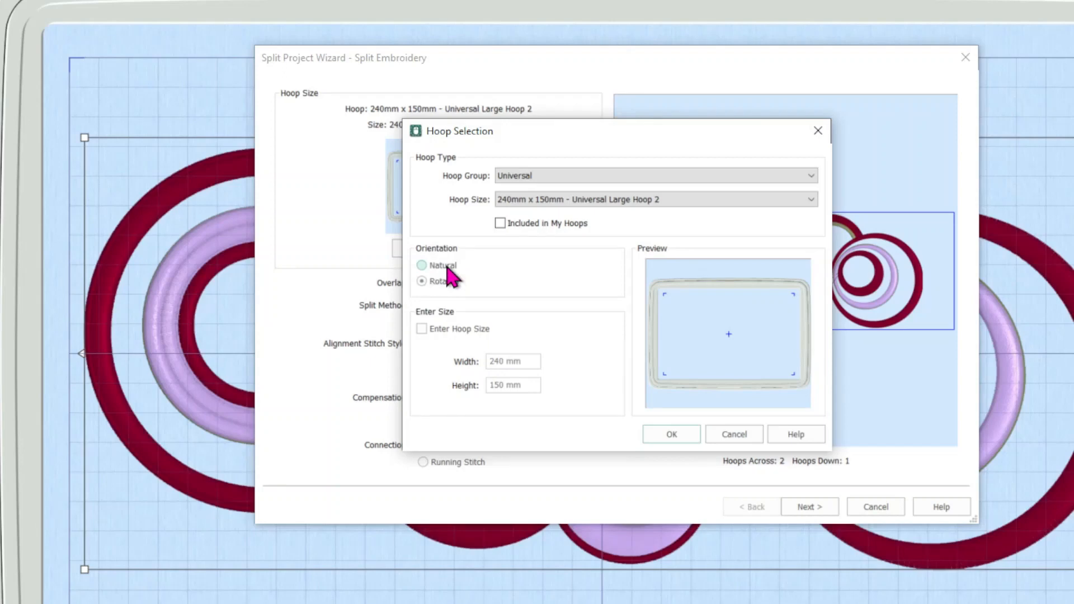
{"action": "key", "text": "ctrl"}
{"action": "key", "text": "ctrl"}
{"action": "key", "text": "ctrl"}
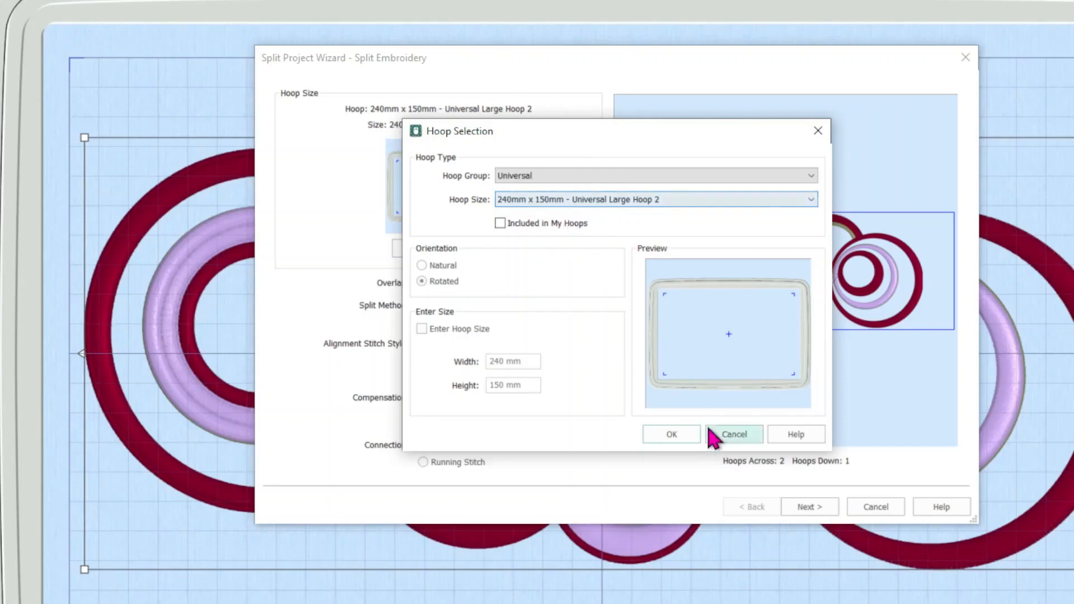
{"action": "left_click", "coordinate": [673, 435]}
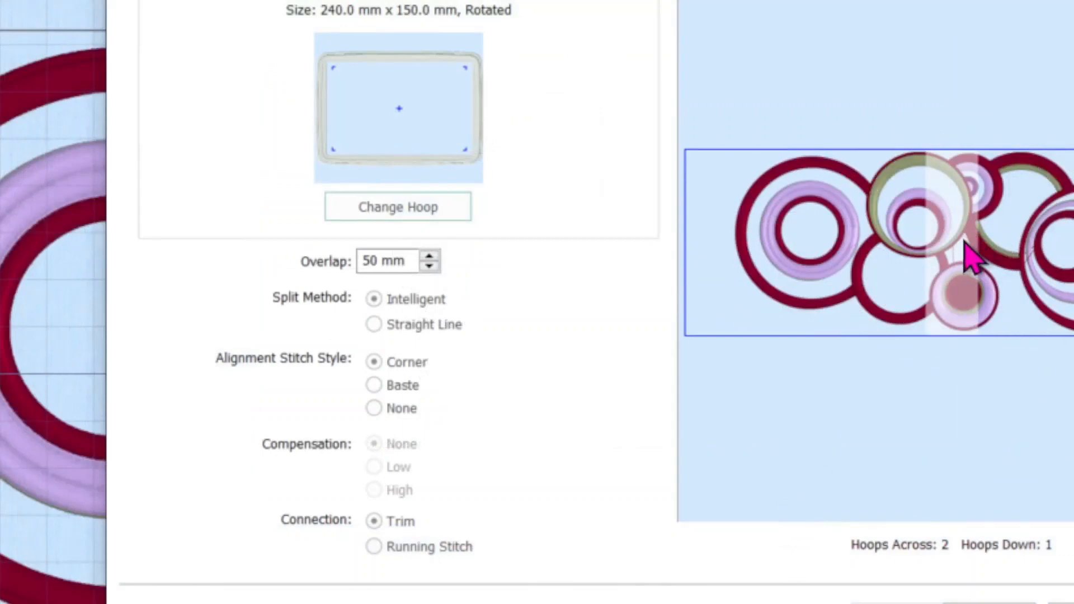
Step: Set the overlap between the split sections to 60 mm
{"action": "key", "text": "ctrl"}
{"action": "left_click", "coordinate": [430, 257]}
{"action": "left_click", "coordinate": [429, 257]}
{"action": "left_click", "coordinate": [429, 256]}
{"action": "left_click", "coordinate": [429, 257]}
{"action": "left_click", "coordinate": [429, 257]}
{"action": "left_click", "coordinate": [429, 257]}
{"action": "left_click", "coordinate": [429, 257]}
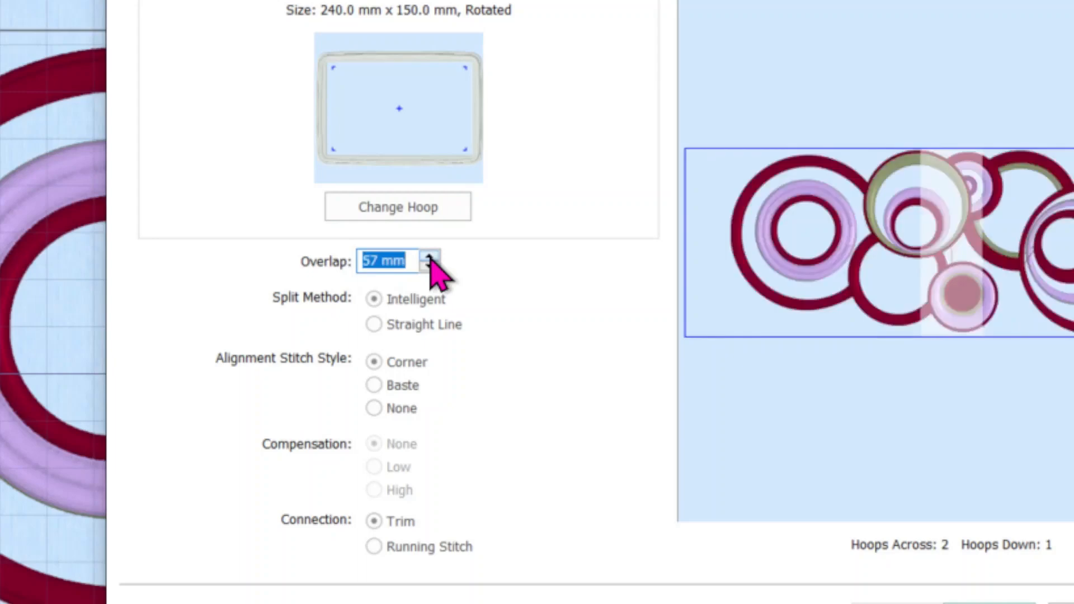
{"action": "left_click", "coordinate": [383, 260]}
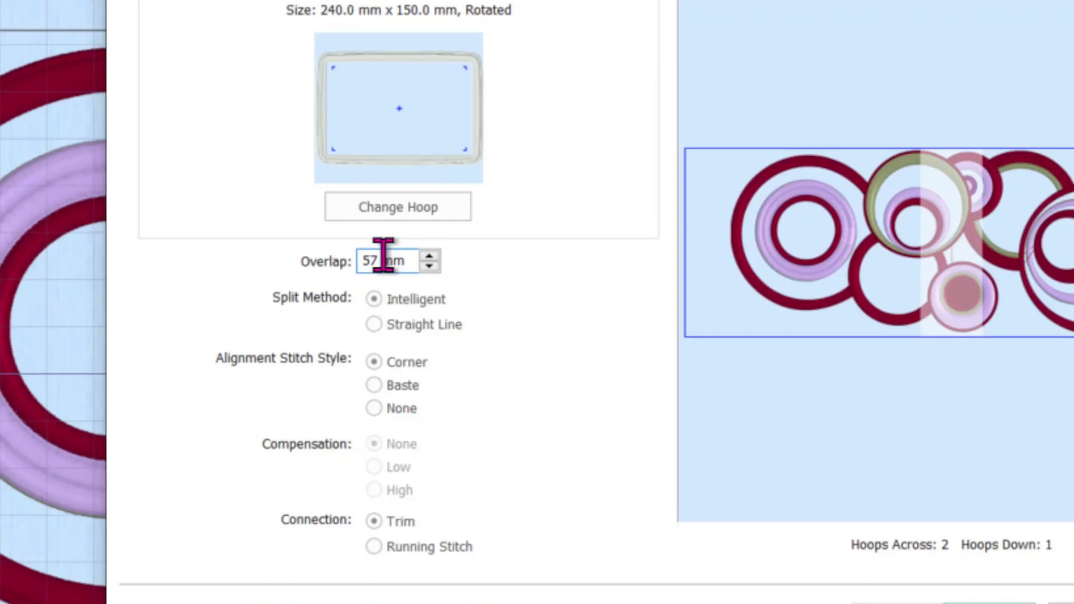
{"action": "key", "text": "BackSpace"}
{"action": "key", "text": "BackSpace"}
{"action": "type", "text": "60"}
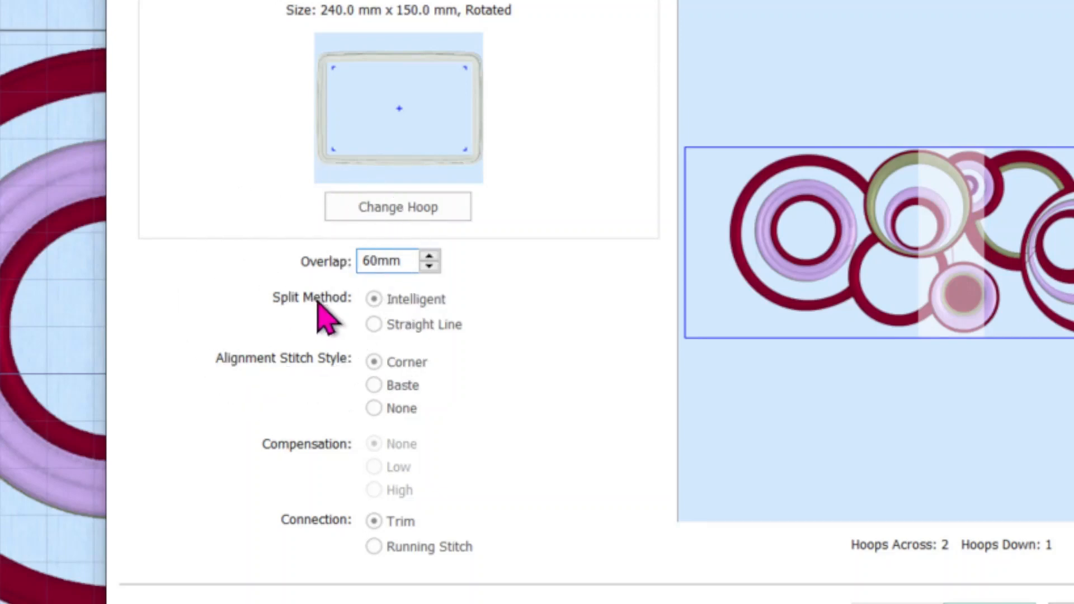
Step: Try the Straight Line split method and preview both resulting sections
{"action": "left_click", "coordinate": [375, 324]}
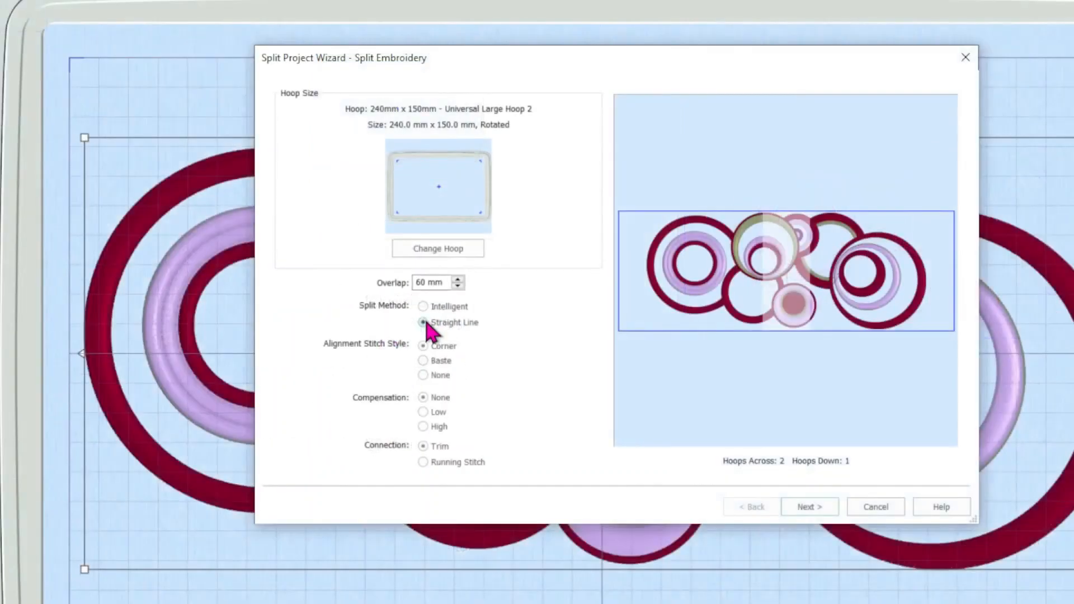
{"action": "left_click", "coordinate": [810, 507]}
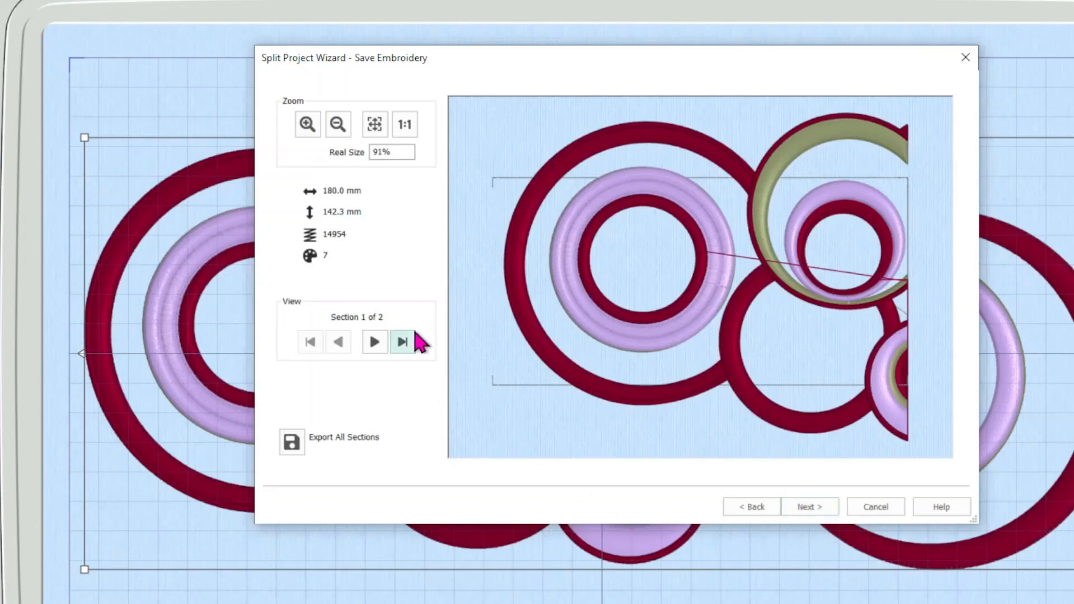
{"action": "left_click", "coordinate": [375, 342]}
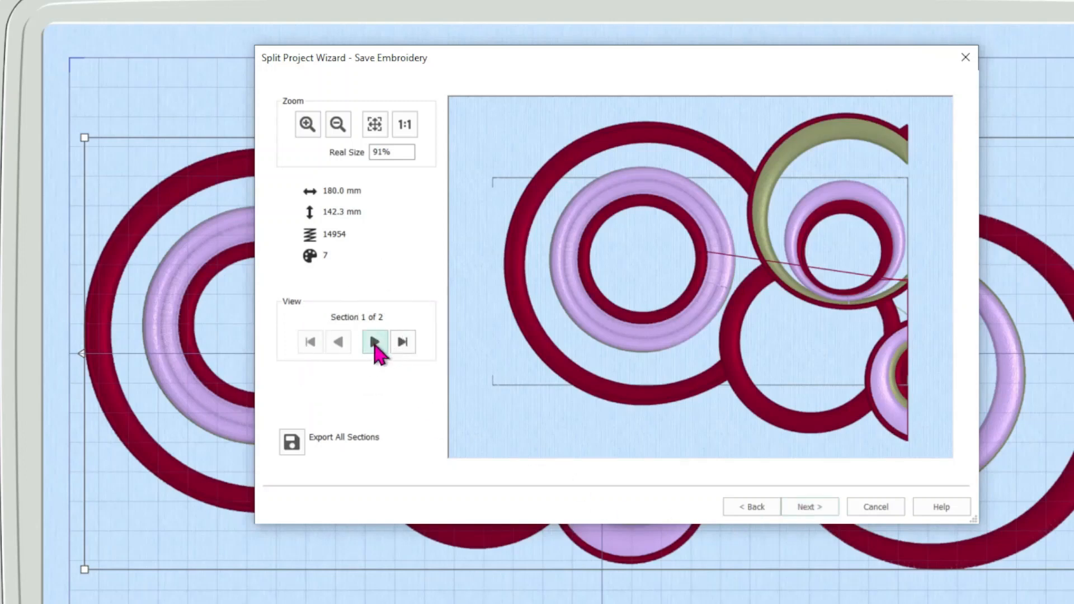
{"action": "left_click", "coordinate": [375, 342]}
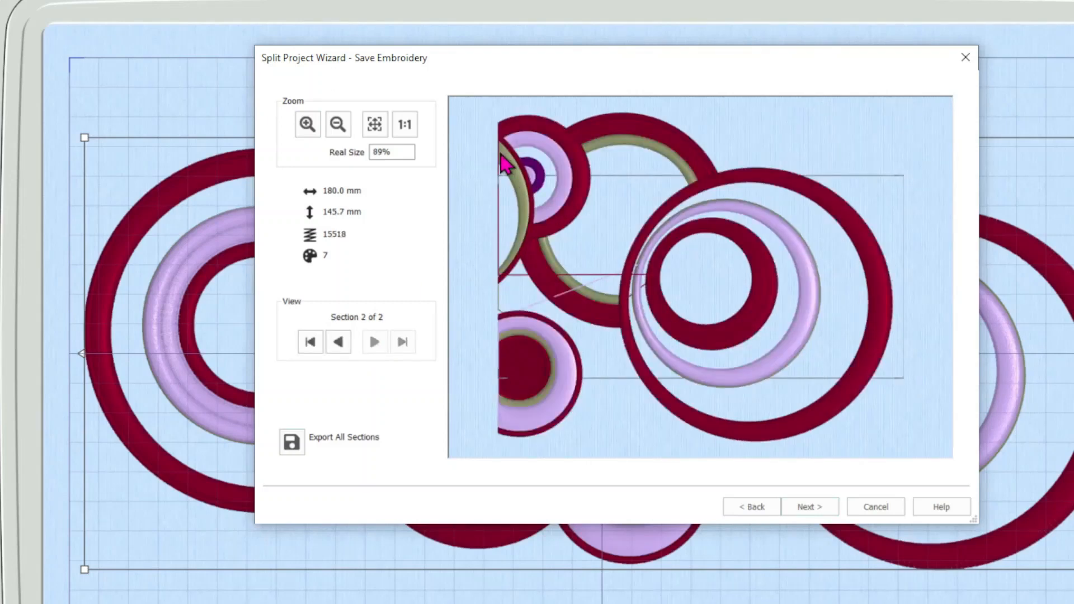
{"action": "key", "text": "ctrl"}
{"action": "key", "text": "ctrl"}
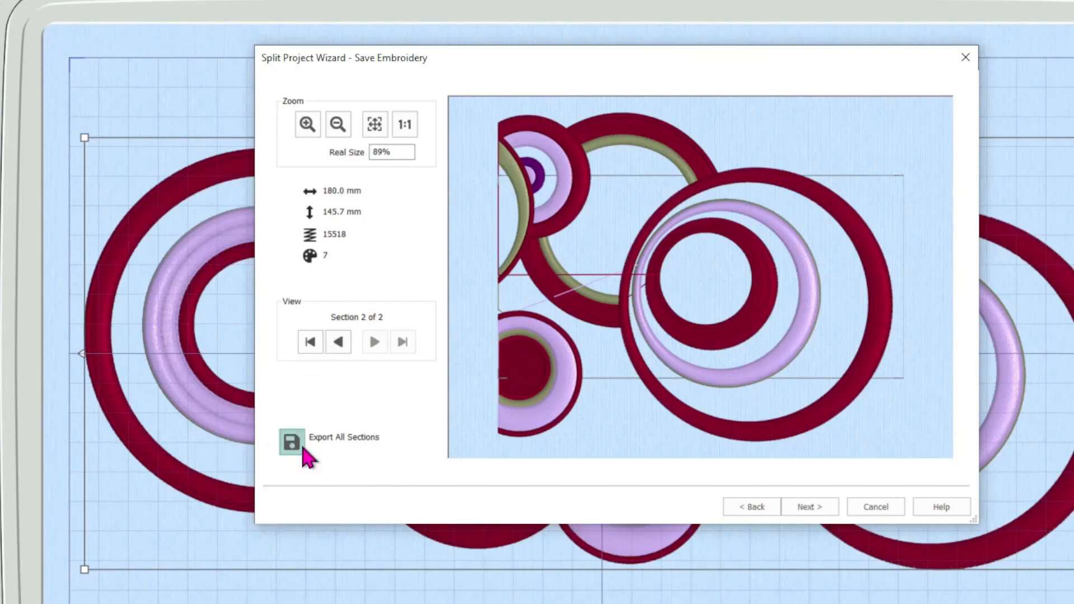
{"action": "key", "text": "ctrl"}
Step: Return to the split settings, set the split method to Intelligent and generate the section previews
{"action": "left_click", "coordinate": [769, 511]}
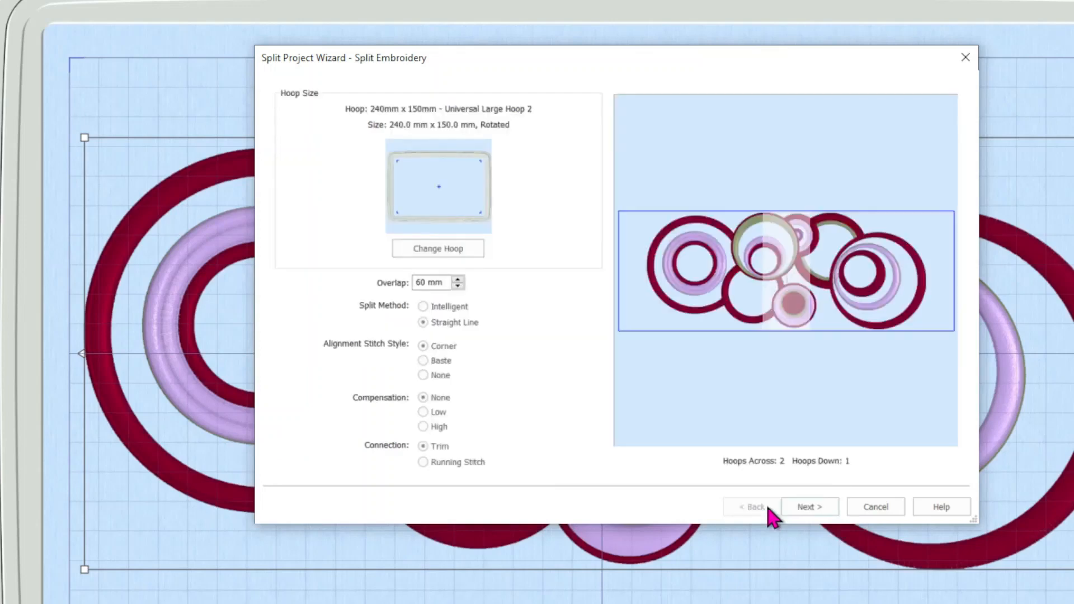
{"action": "left_click", "coordinate": [448, 307]}
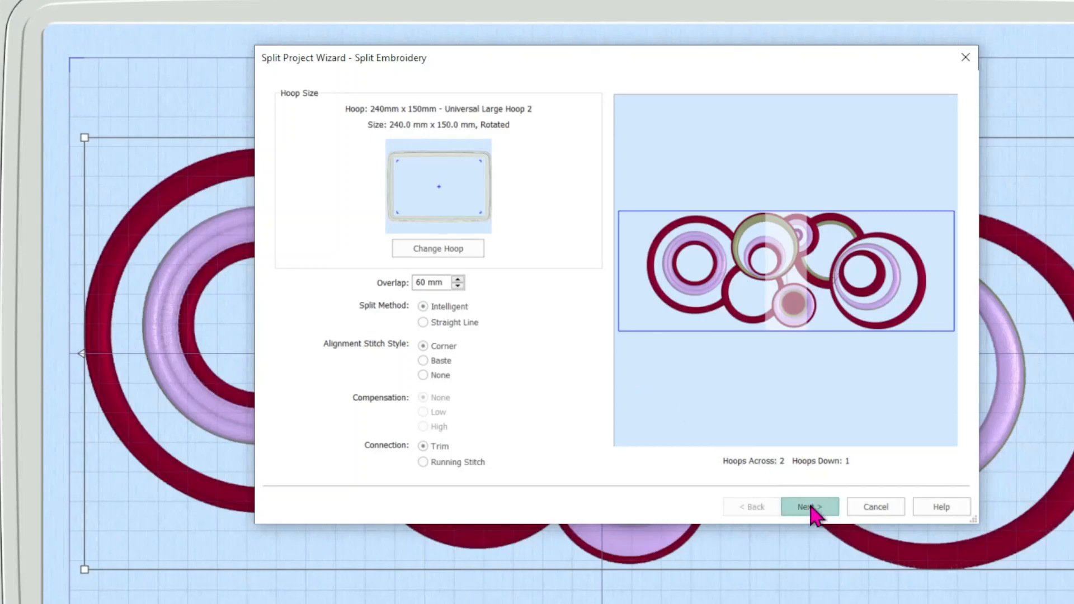
{"action": "key", "text": "ctrl"}
{"action": "left_click", "coordinate": [812, 507]}
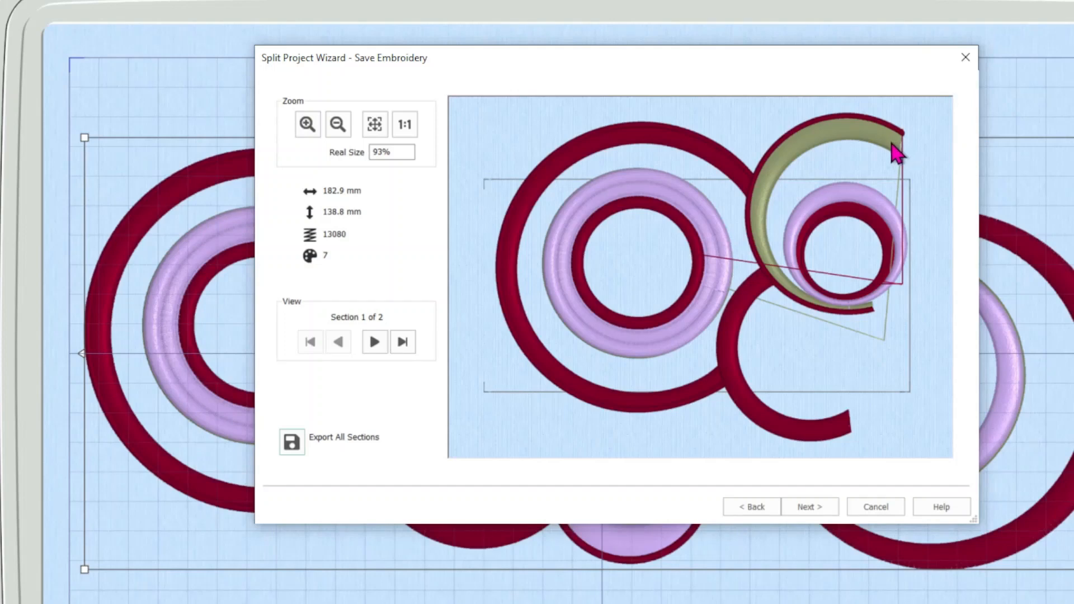
Step: Examine the split edges and alignment corners of section 1 and section 2 in the preview
{"action": "left_click", "coordinate": [897, 154]}
{"action": "left_click", "coordinate": [907, 133]}
{"action": "key", "text": "ctrl"}
{"action": "key", "text": "ctrl"}
{"action": "key", "text": "ctrl"}
{"action": "key", "text": "ctrl"}
{"action": "key", "text": "ctrl"}
{"action": "key", "text": "ctrl"}
{"action": "key", "text": "ctrl"}
{"action": "key", "text": "ctrl"}
{"action": "key", "text": "ctrl"}
{"action": "key", "text": "ctrl"}
{"action": "key", "text": "ctrl"}
{"action": "left_click", "coordinate": [374, 342]}
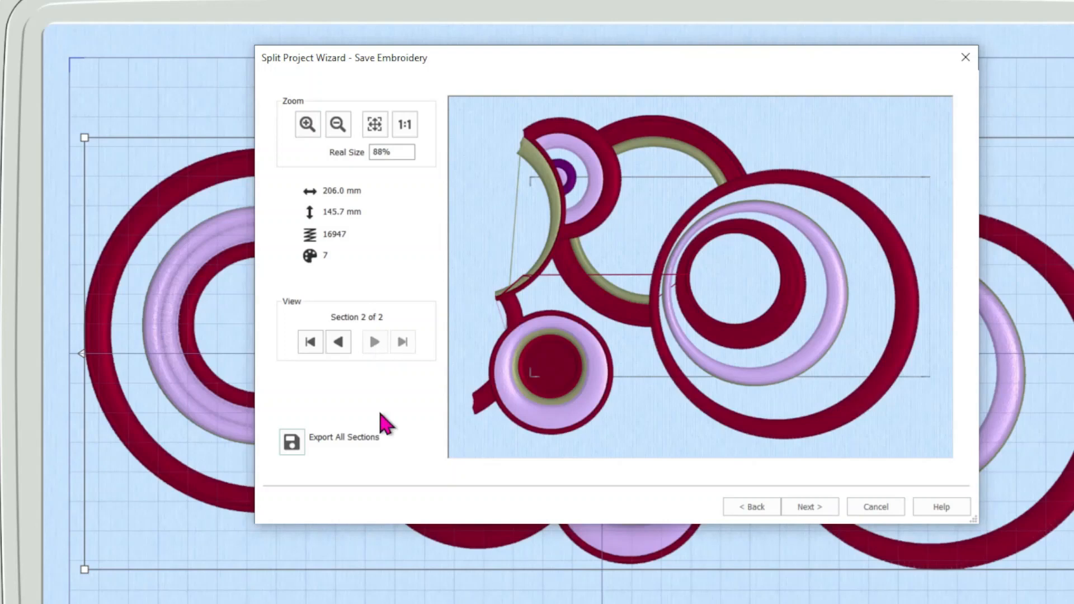
{"action": "left_click", "coordinate": [290, 442]}
Step: Go back to the split settings and review the alignment stitch style, compensation and connection options, keeping Corner and Trim
{"action": "left_click", "coordinate": [755, 512]}
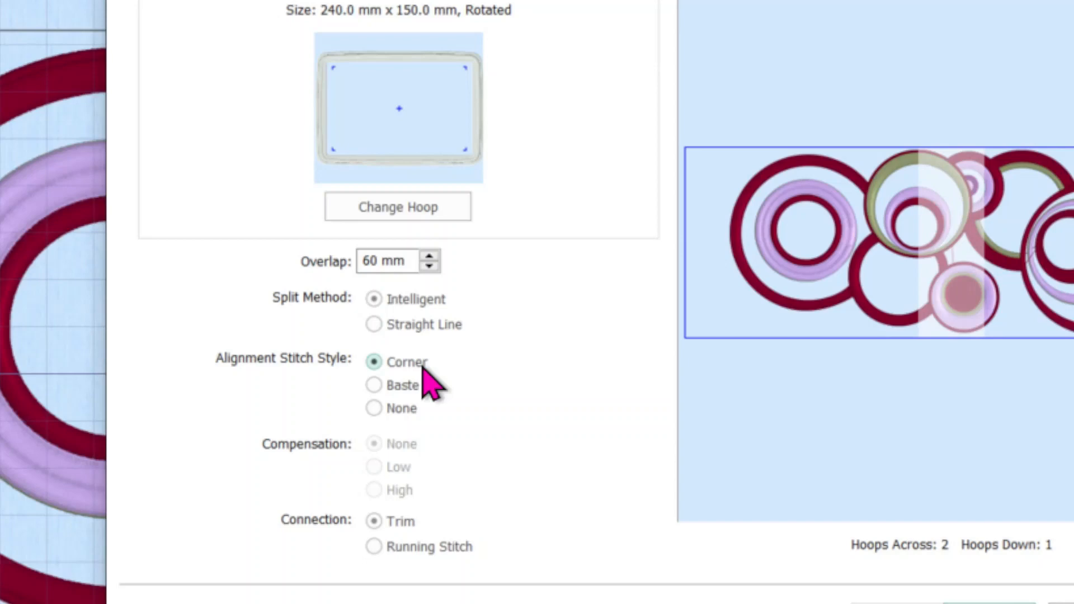
{"action": "left_click", "coordinate": [391, 392]}
{"action": "left_click", "coordinate": [416, 371]}
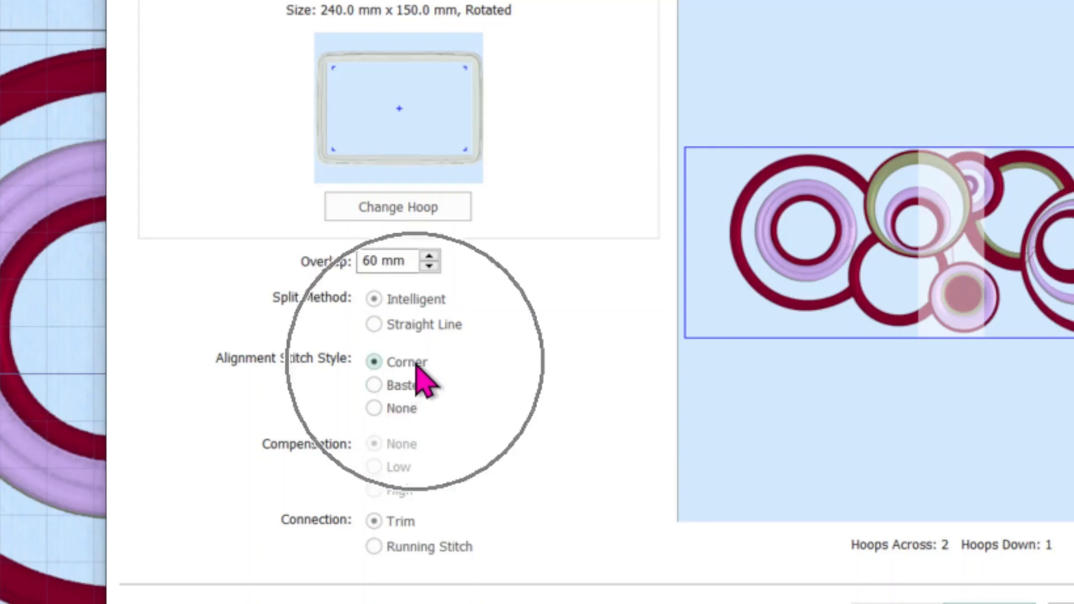
{"action": "left_click", "coordinate": [415, 432]}
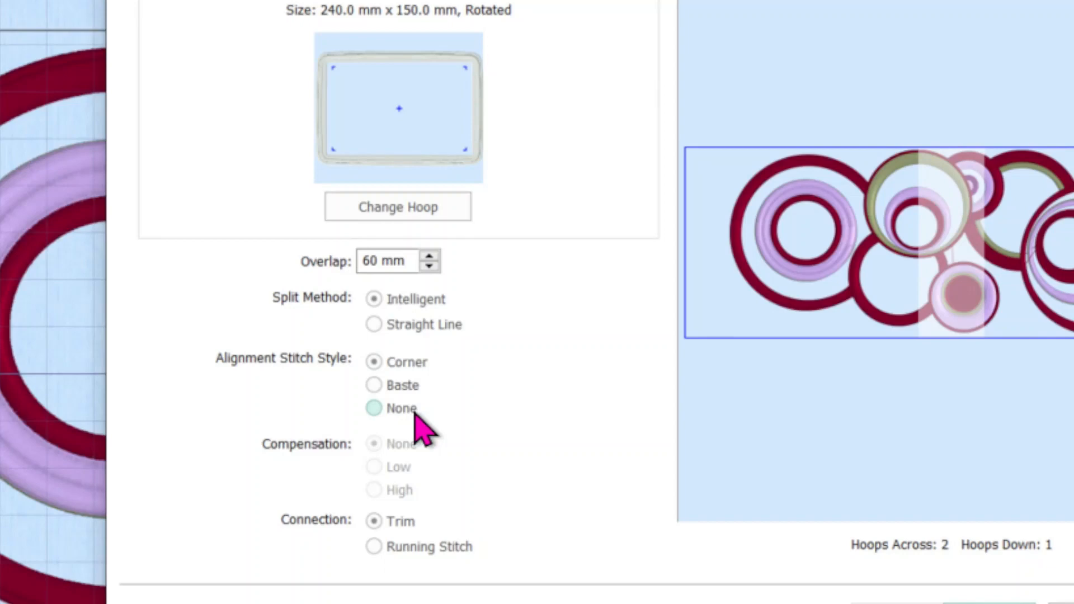
{"action": "left_click", "coordinate": [400, 469]}
{"action": "left_click", "coordinate": [392, 529]}
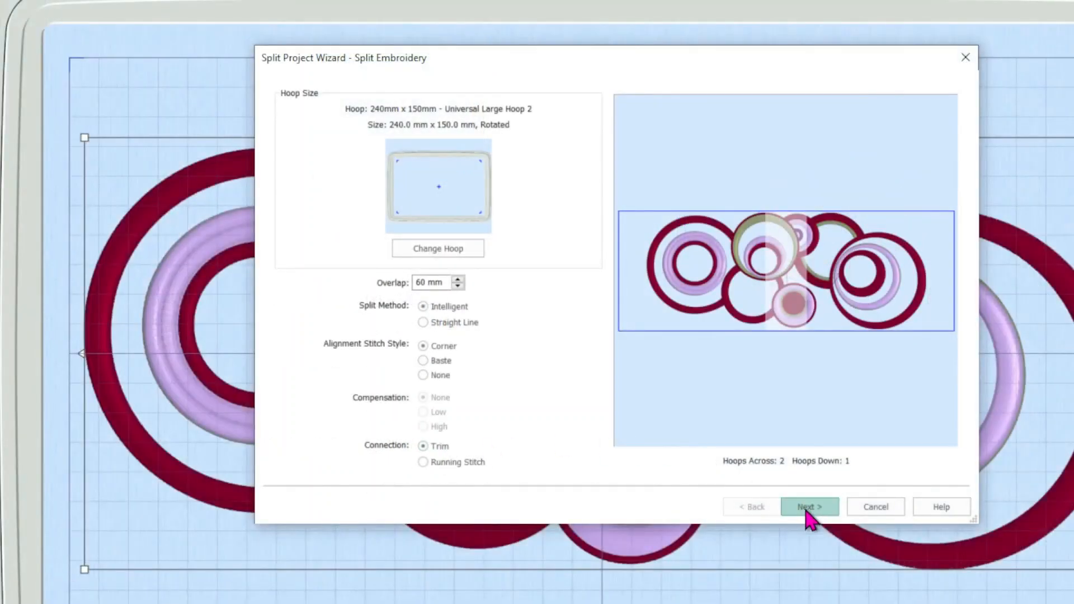
{"action": "left_click", "coordinate": [460, 460]}
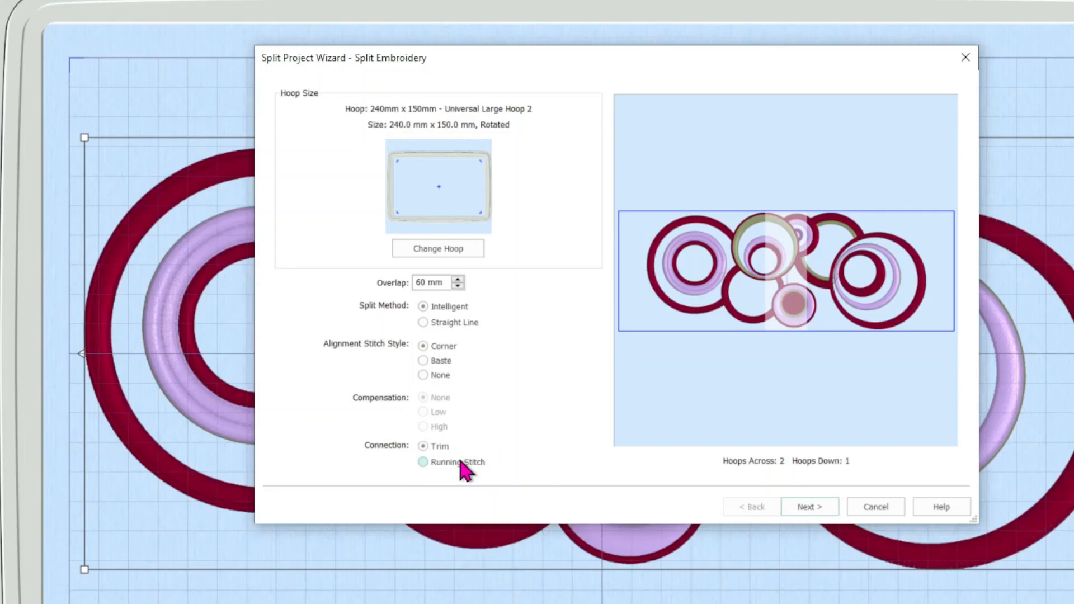
Step: Reopen the section previews and compare the cut edges and corner alignment stitches of section 2 with section 1
{"action": "left_click", "coordinate": [806, 506]}
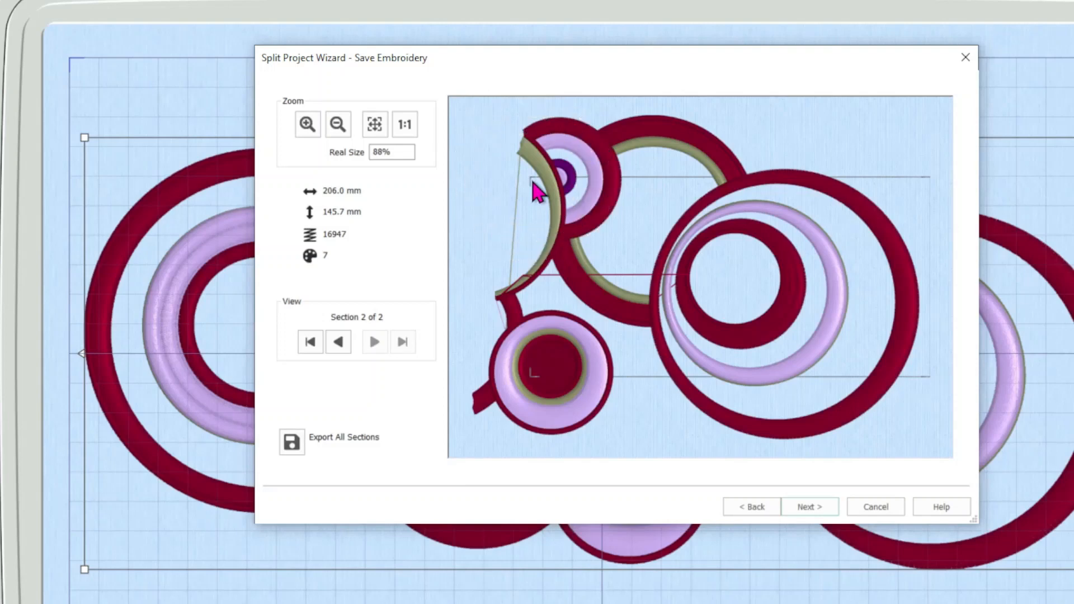
{"action": "key", "text": "ctrl"}
{"action": "key", "text": "ctrl"}
{"action": "key", "text": "ctrl"}
{"action": "key", "text": "ctrl"}
{"action": "key", "text": "ctrl"}
{"action": "key", "text": "ctrl"}
{"action": "key", "text": "ctrl"}
{"action": "key", "text": "ctrl"}
{"action": "key", "text": "ctrl"}
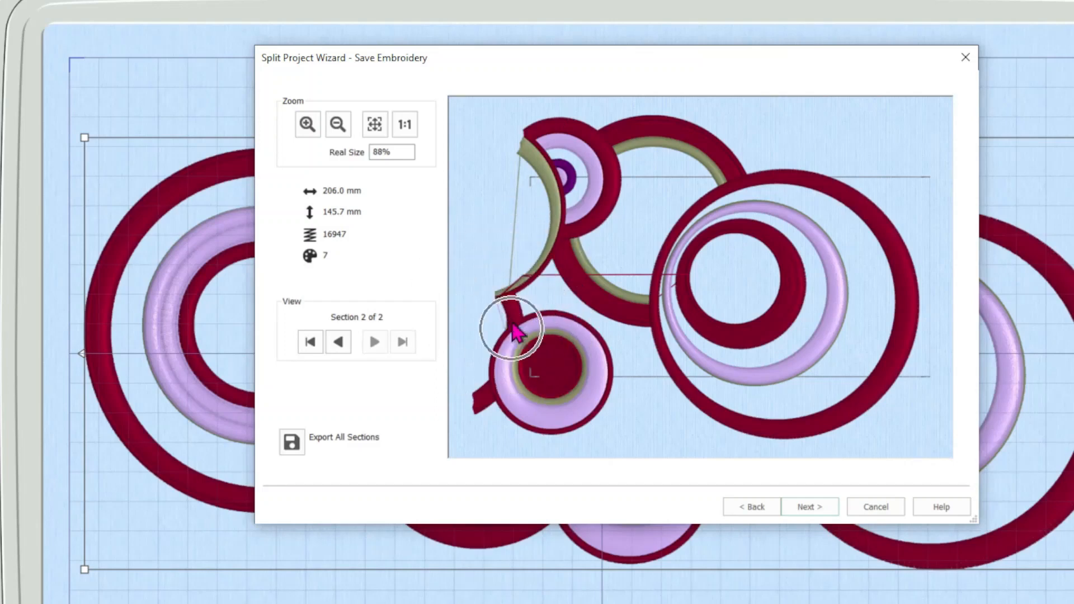
{"action": "key", "text": "ctrl"}
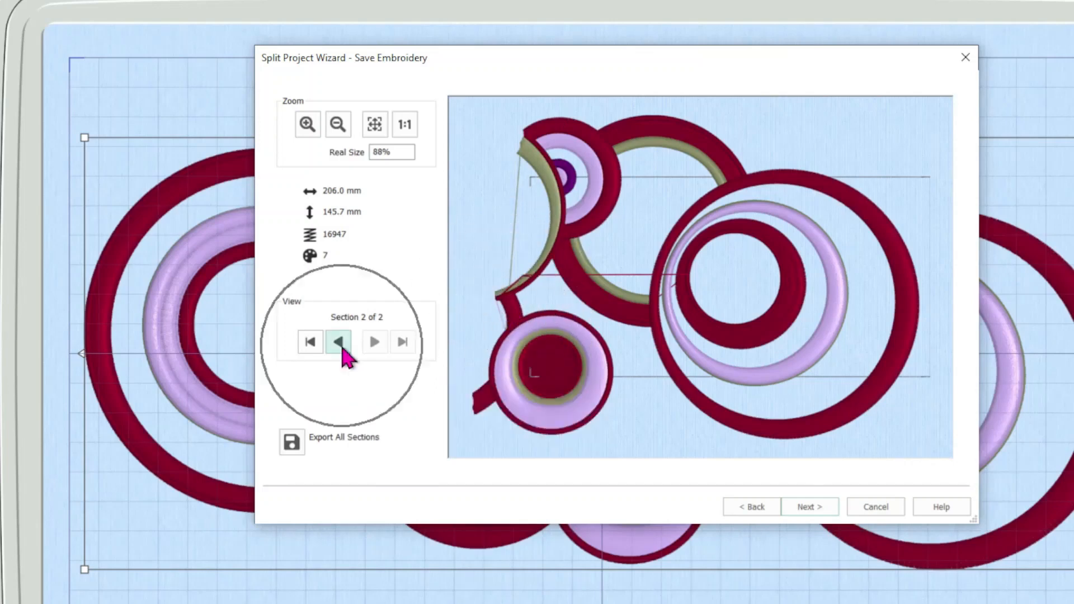
{"action": "left_click", "coordinate": [339, 342]}
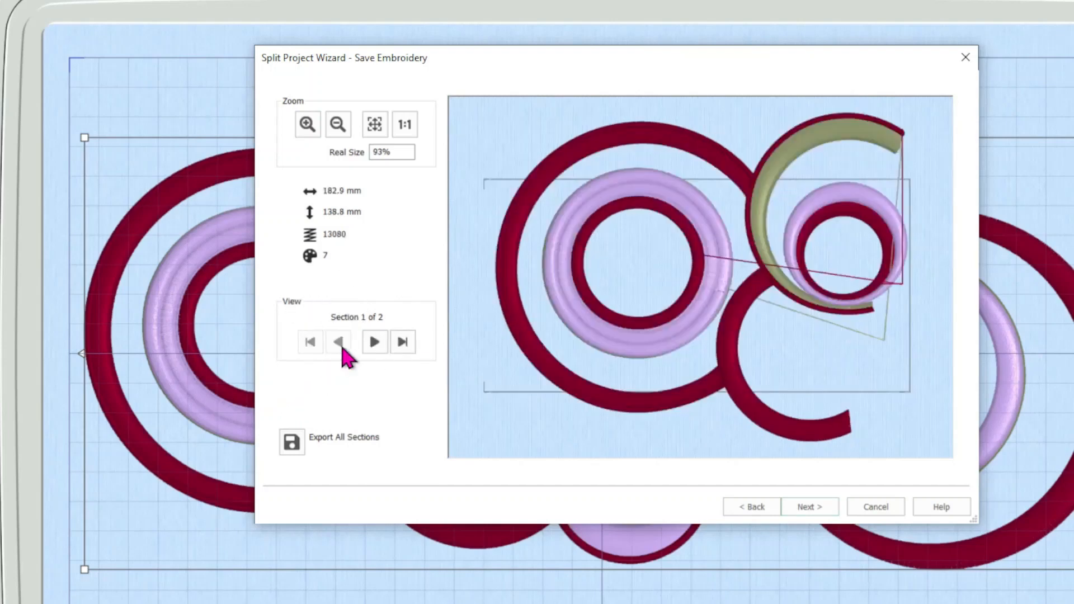
Step: Start exporting all sections in the Husqvarna Viking / Pfaff (.vp3) format, keeping the sewing optimizations and hoop rotation enabled
{"action": "key", "text": "ctrl"}
{"action": "key", "text": "ctrl"}
{"action": "left_click", "coordinate": [291, 442]}
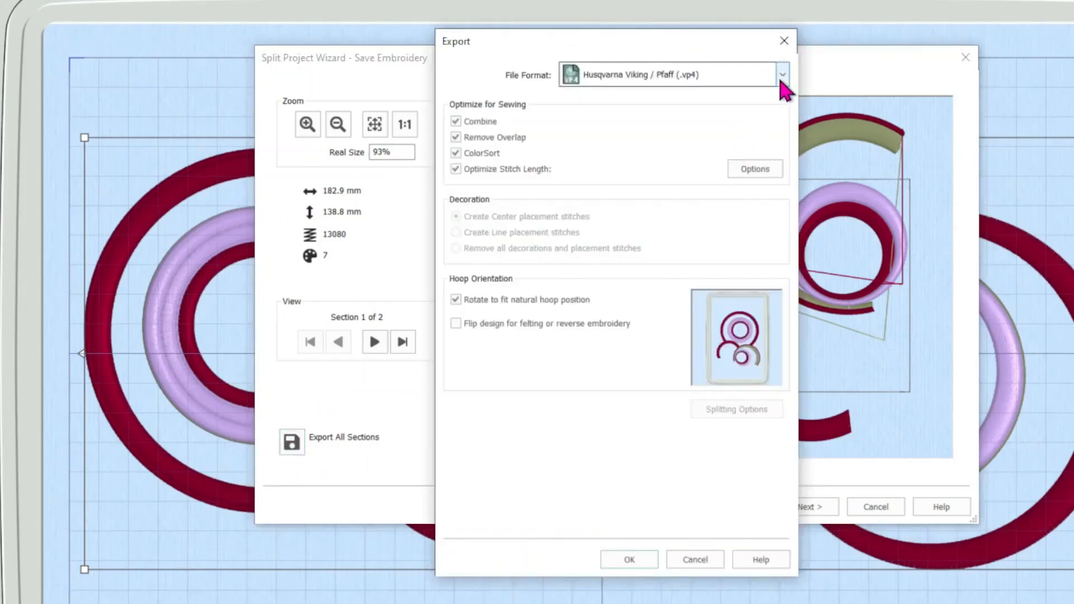
{"action": "key", "text": "ctrl"}
{"action": "key", "text": "ctrl"}
{"action": "left_click", "coordinate": [782, 75]}
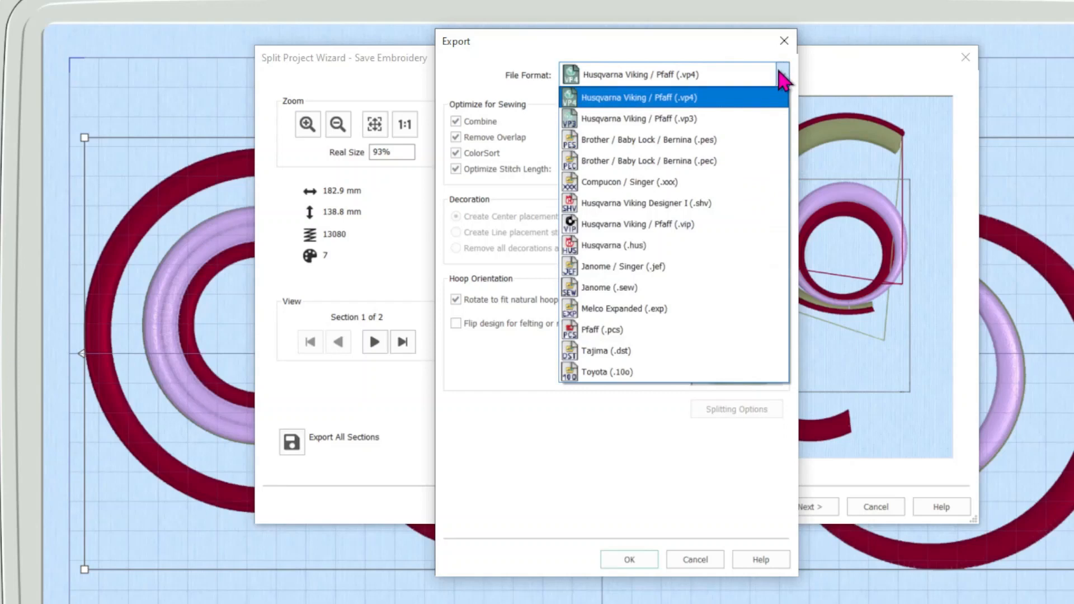
{"action": "left_click", "coordinate": [771, 129]}
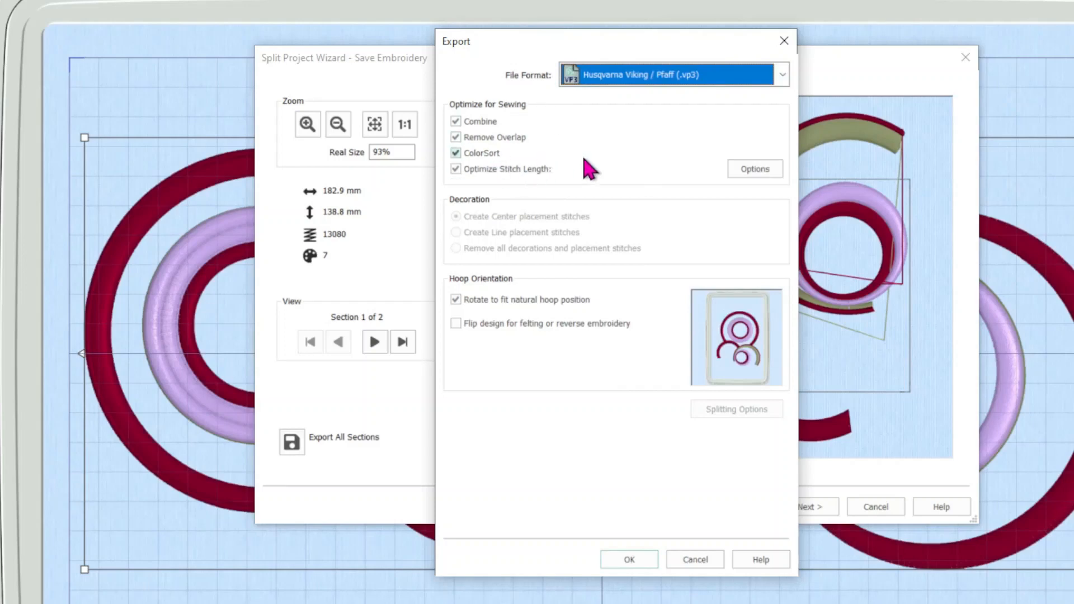
{"action": "left_click", "coordinate": [636, 561]}
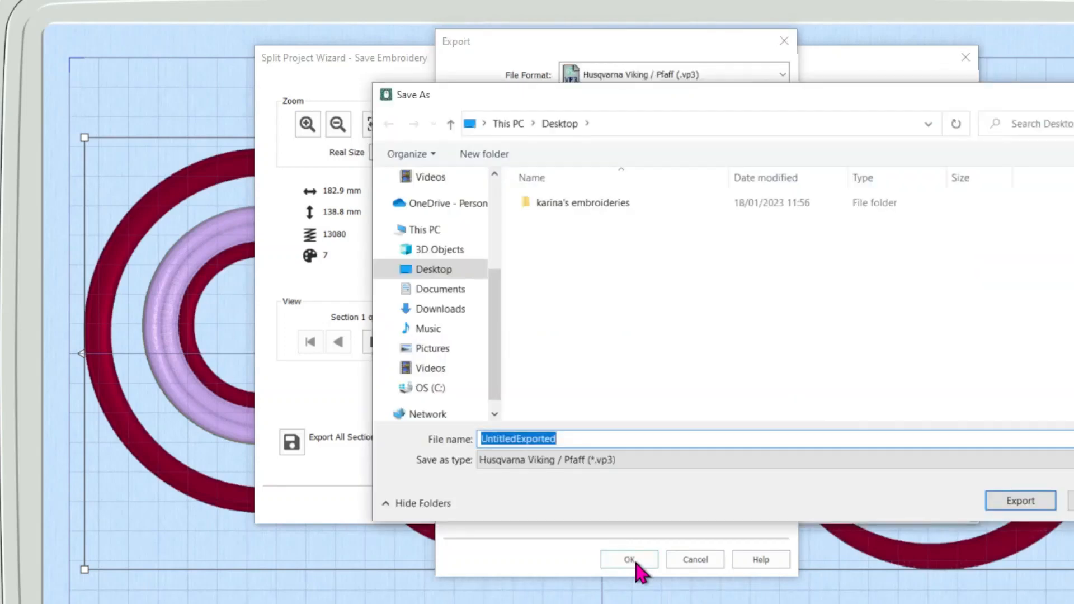
Step: Export the sections to the Desktop under the name "geometric hoops" and finish the split wizard without printing anything
{"action": "left_click", "coordinate": [561, 124]}
{"action": "key", "text": "ctrl"}
{"action": "key", "text": "ctrl"}
{"action": "type", "text": "geomet"}
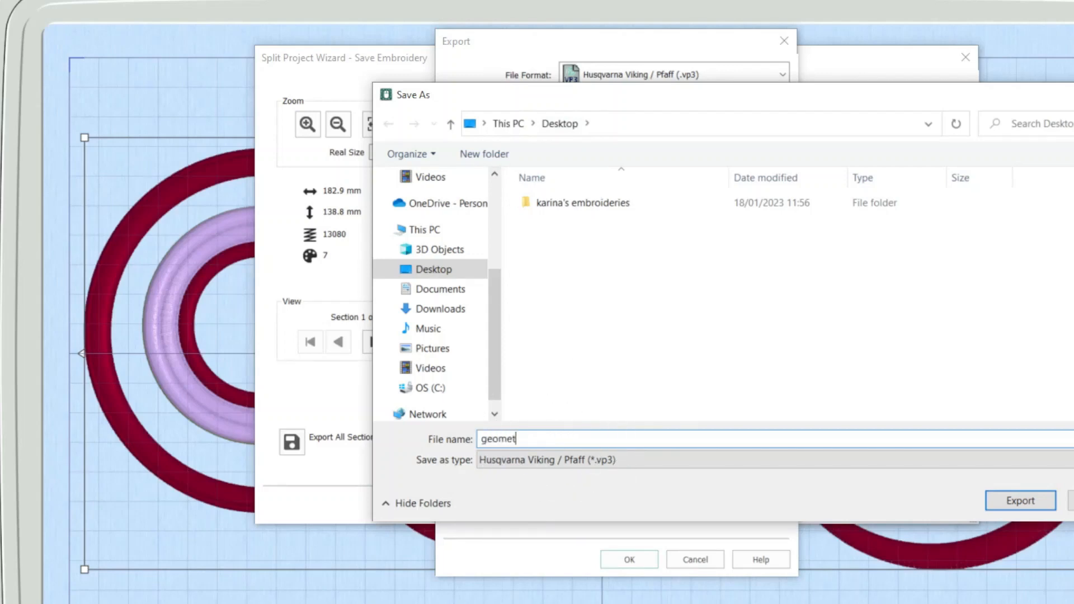
{"action": "type", "text": "ric hoops"}
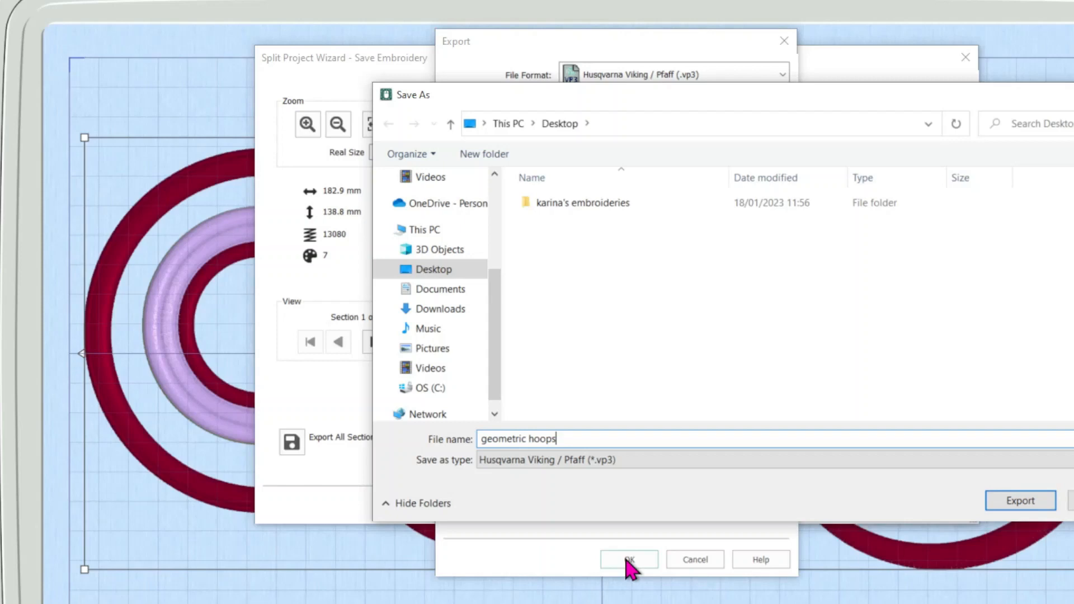
{"action": "left_click", "coordinate": [1022, 502]}
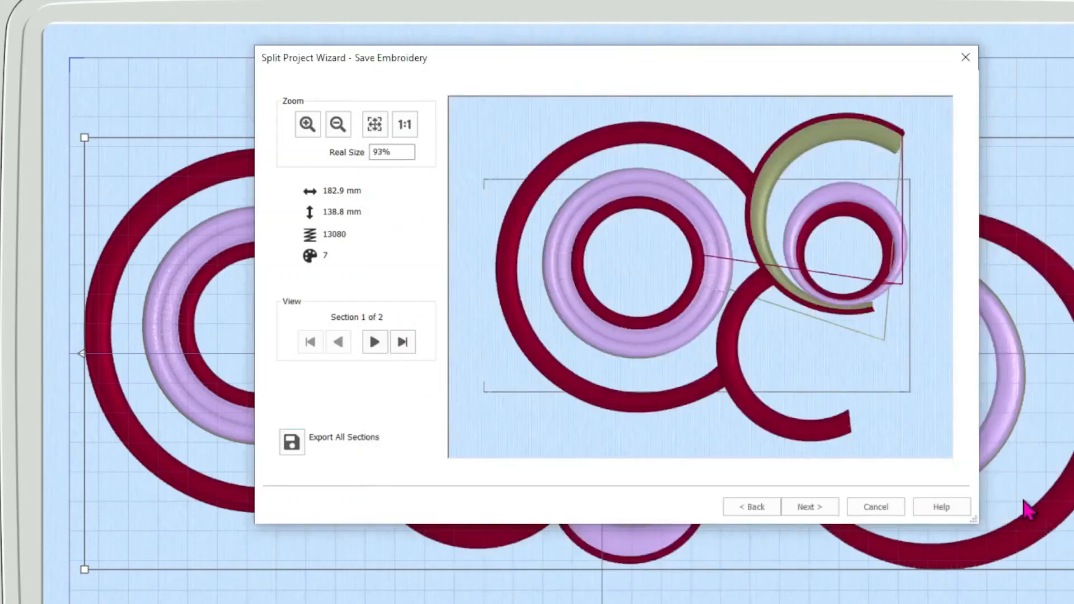
{"action": "left_click", "coordinate": [833, 509]}
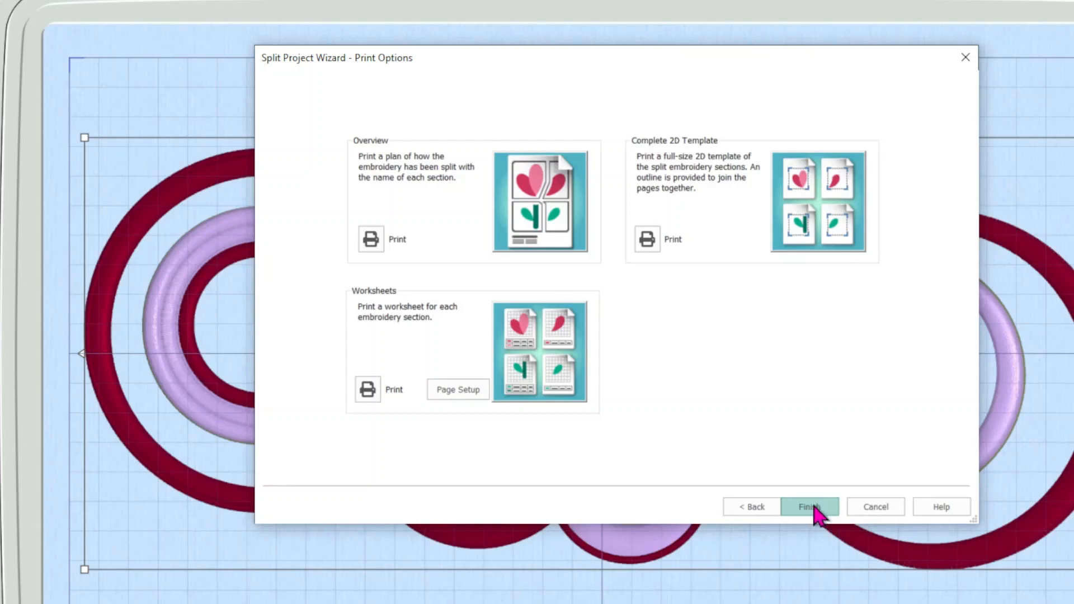
{"action": "left_click", "coordinate": [812, 507]}
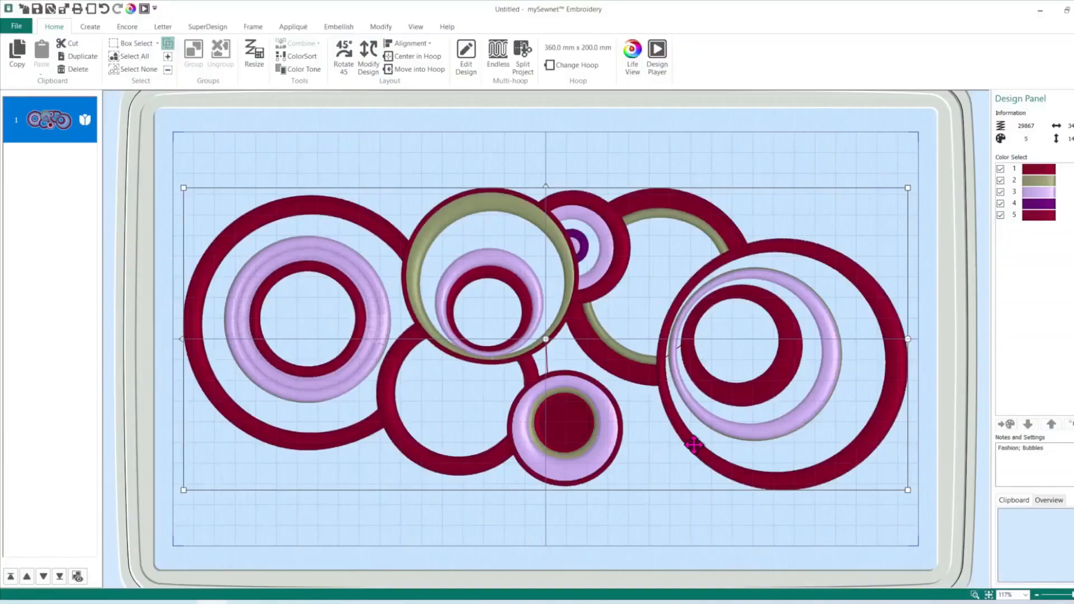
Step: Open the circles design in Stitch Editor and start the Split Design tool on it
{"action": "left_click", "coordinate": [639, 394]}
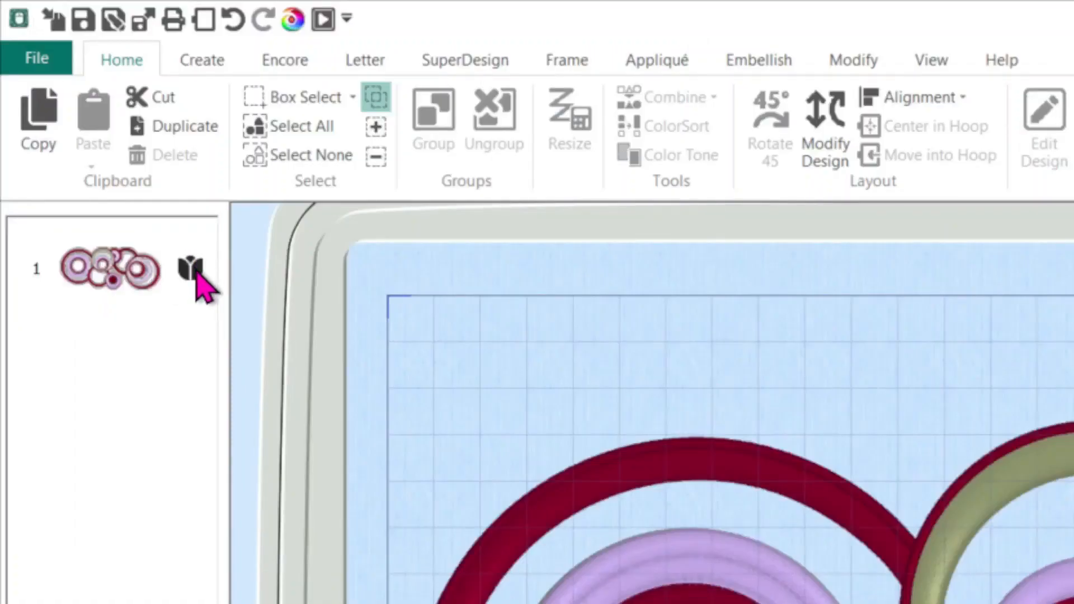
{"action": "right_click", "coordinate": [201, 282]}
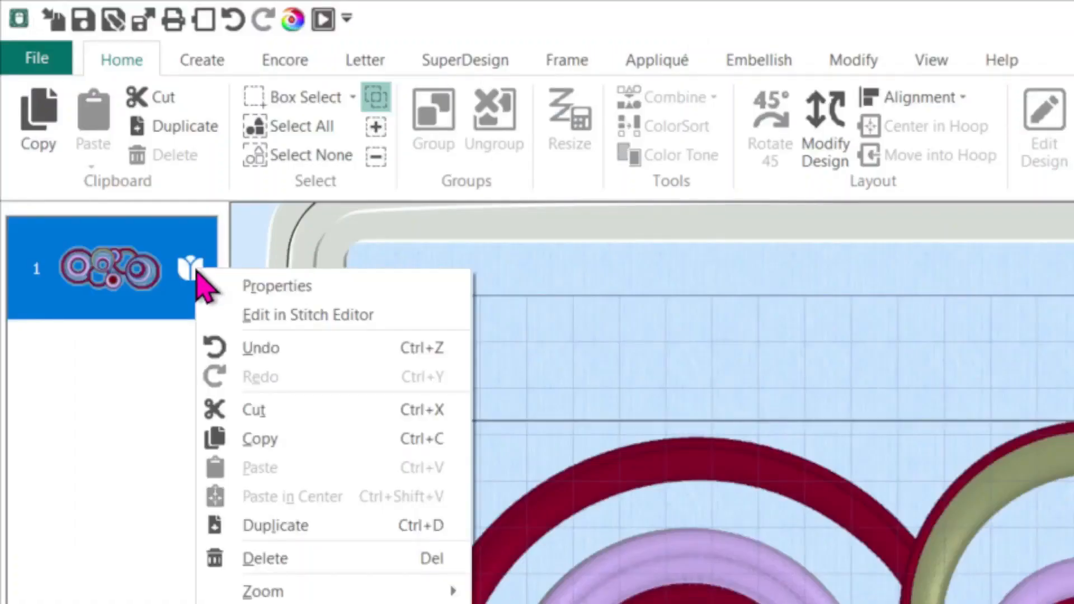
{"action": "left_click", "coordinate": [246, 314]}
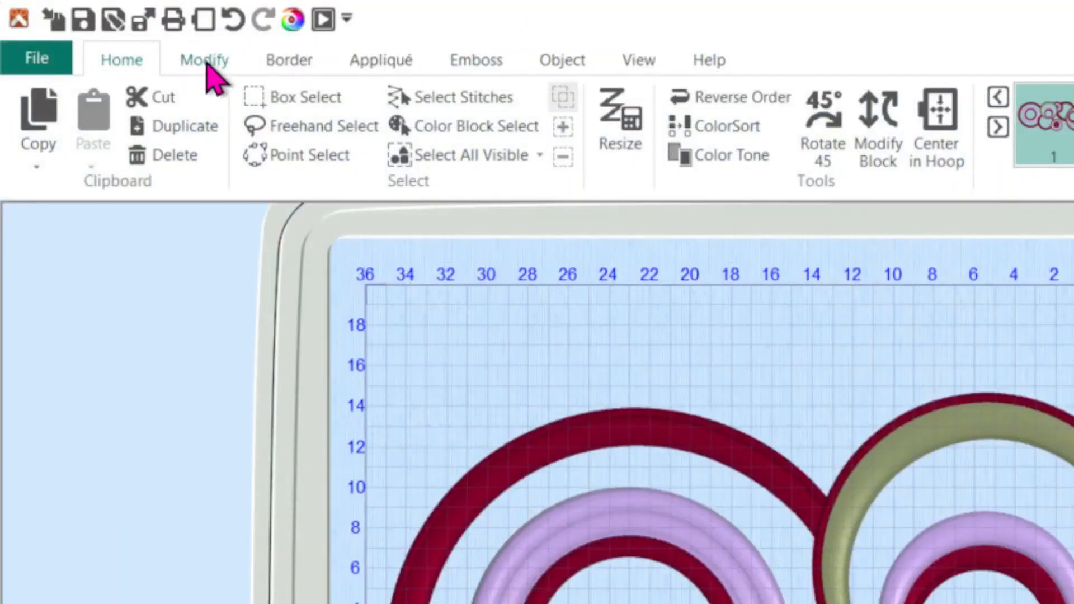
{"action": "left_click", "coordinate": [206, 62]}
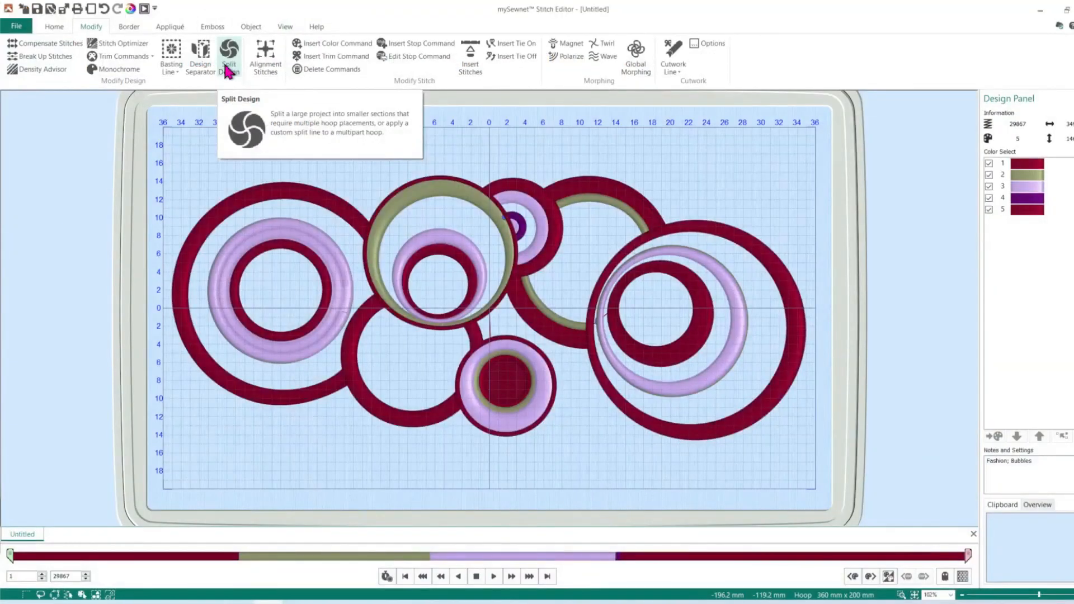
{"action": "left_click", "coordinate": [228, 67]}
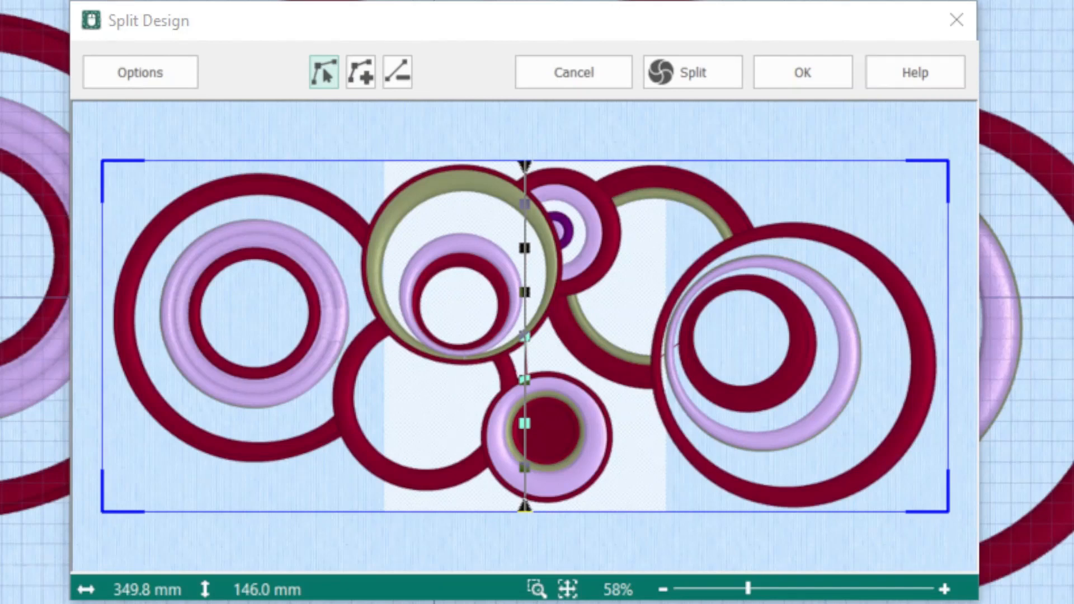
Step: Review the splitter's hoop settings, keep Corner alignment stitches, set compensation to Low and apply the options
{"action": "left_click", "coordinate": [141, 73]}
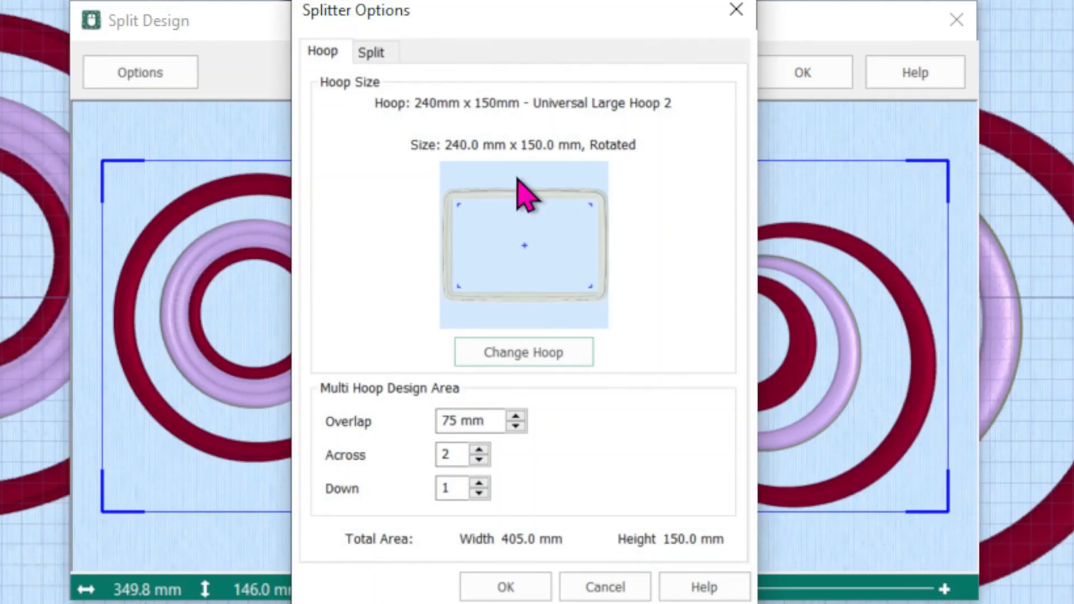
{"action": "left_click", "coordinate": [553, 363]}
{"action": "left_click", "coordinate": [371, 52]}
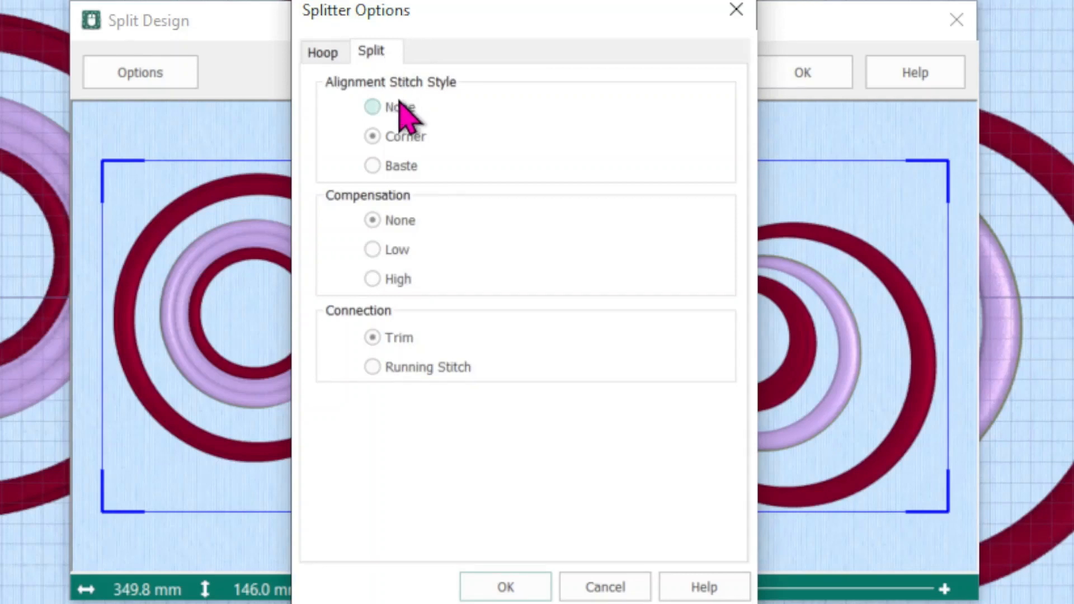
{"action": "left_click", "coordinate": [418, 134]}
{"action": "left_click", "coordinate": [418, 134]}
{"action": "left_click", "coordinate": [469, 352]}
{"action": "left_click", "coordinate": [440, 238]}
{"action": "left_click", "coordinate": [378, 251]}
{"action": "left_click", "coordinate": [509, 594]}
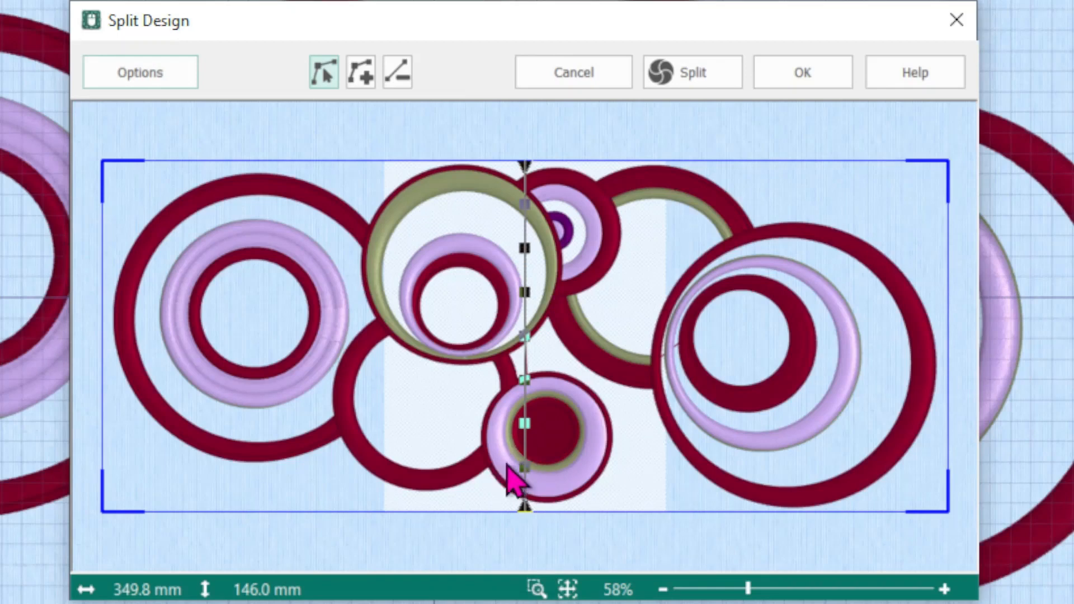
Step: Move the lower split line points so the line runs around the right side of the small bottom circle
{"action": "left_click_drag", "start_coordinate": [527, 464], "coordinate": [629, 492]}
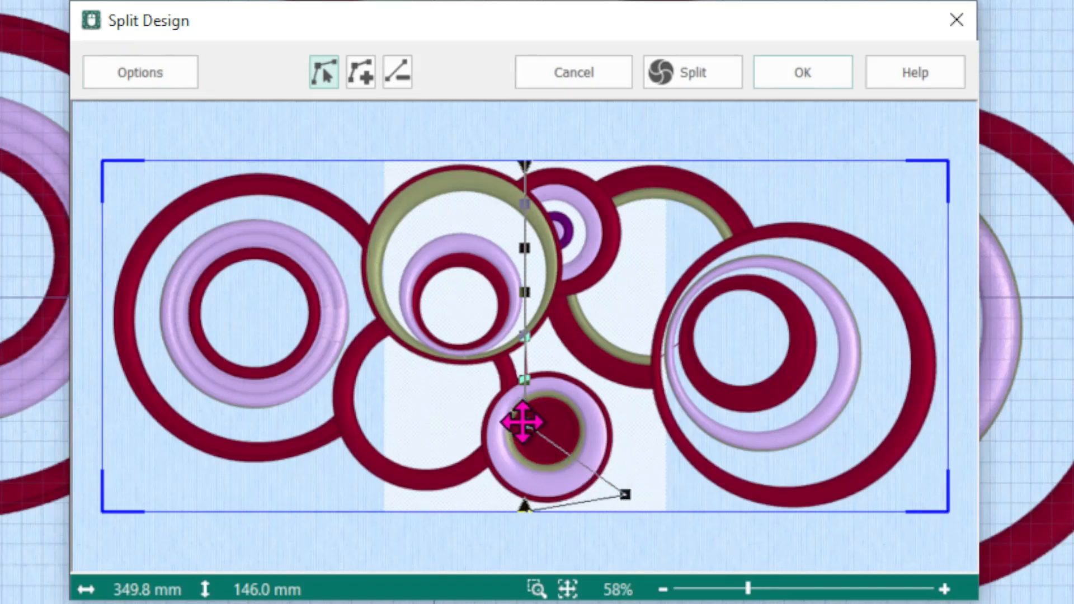
{"action": "left_click_drag", "start_coordinate": [522, 423], "coordinate": [624, 407]}
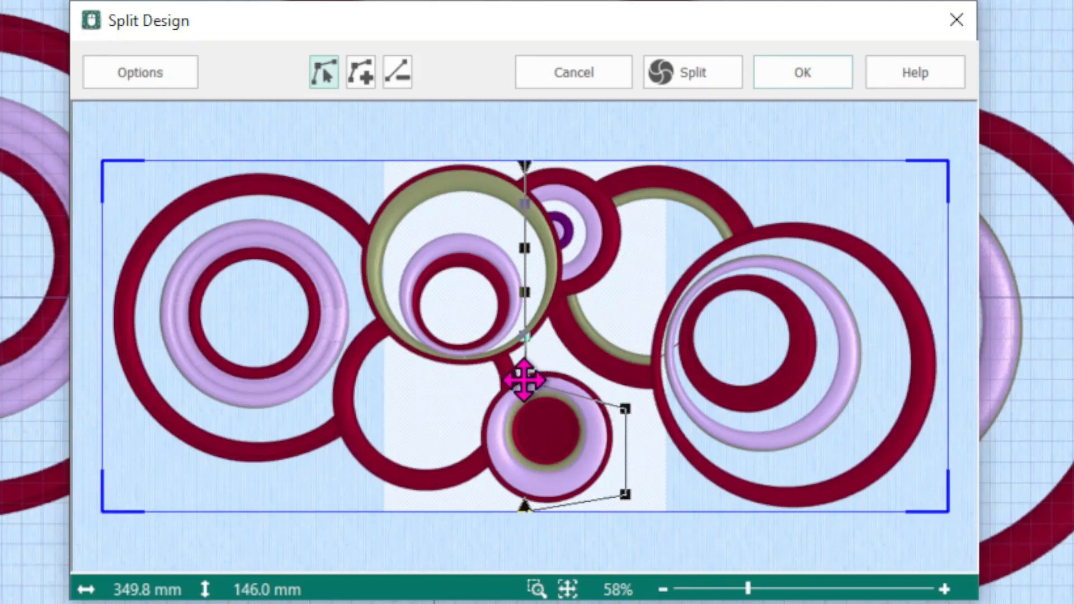
{"action": "left_click_drag", "start_coordinate": [524, 381], "coordinate": [561, 356]}
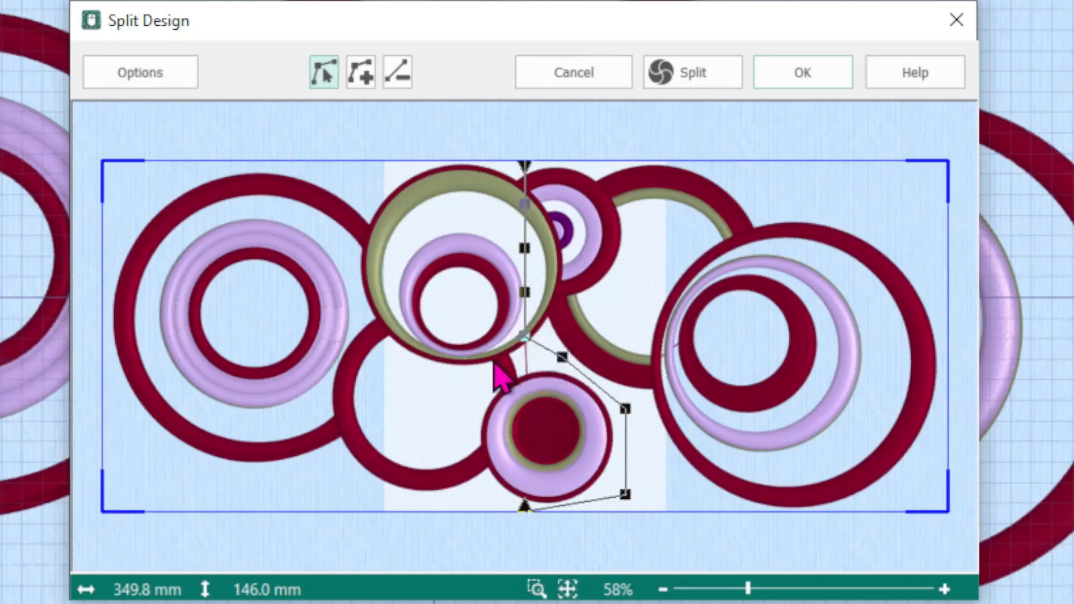
{"action": "left_click_drag", "start_coordinate": [525, 341], "coordinate": [528, 354]}
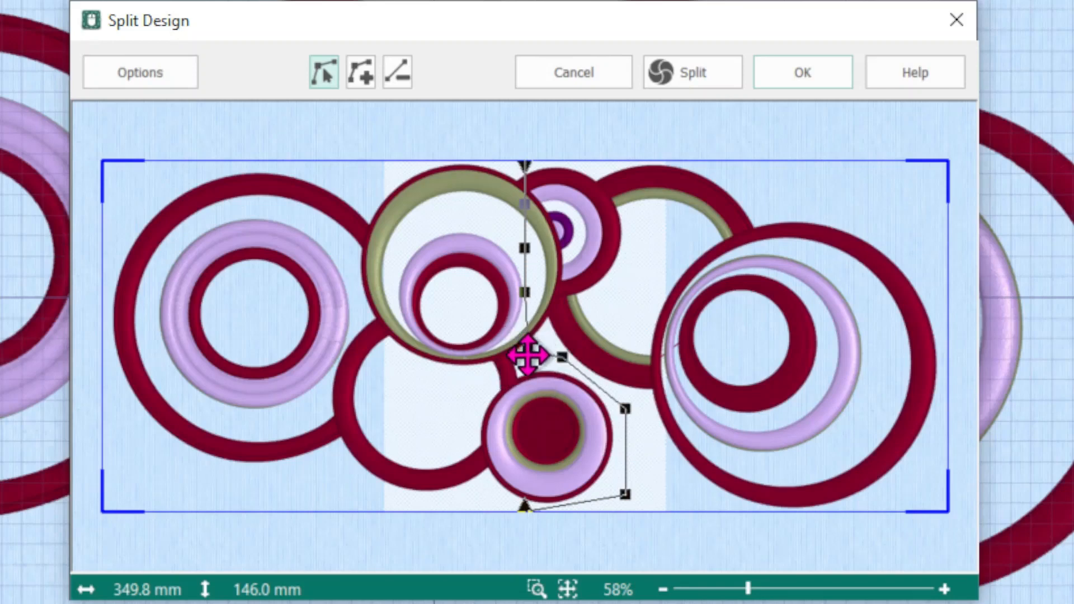
{"action": "left_click", "coordinate": [523, 325]}
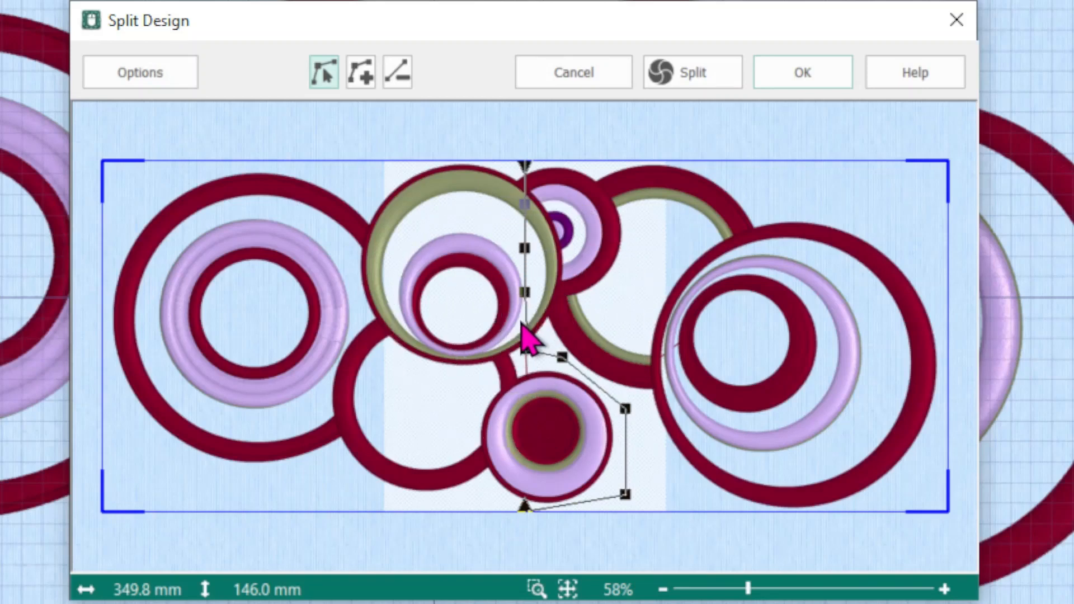
Step: Insert a split line point just inside the green ring and adjust it so the line crosses the green and dark red bands squarely
{"action": "left_click", "coordinate": [537, 593]}
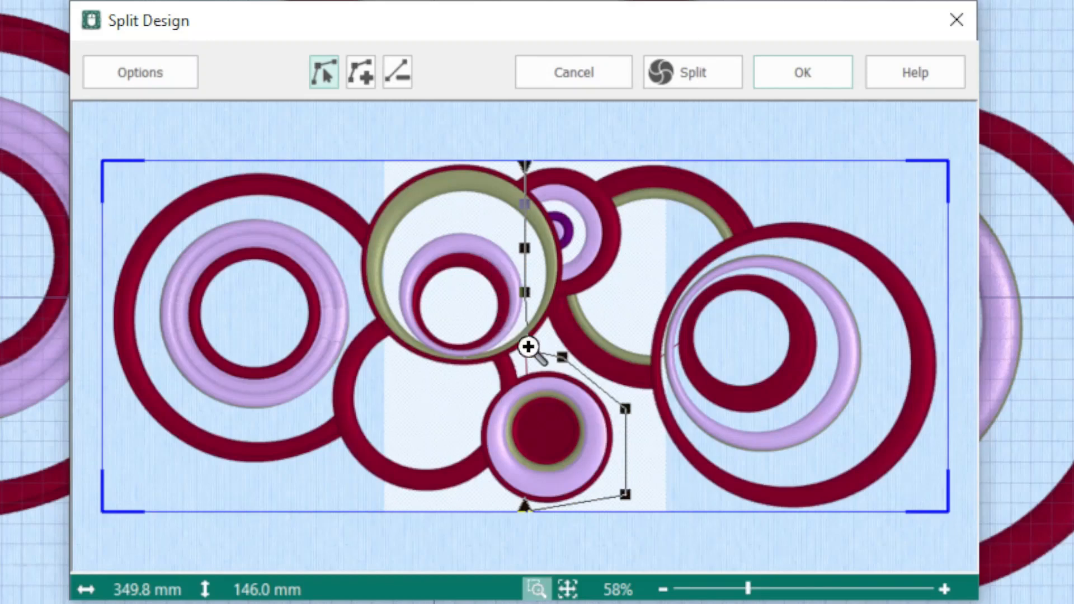
{"action": "left_click", "coordinate": [541, 359]}
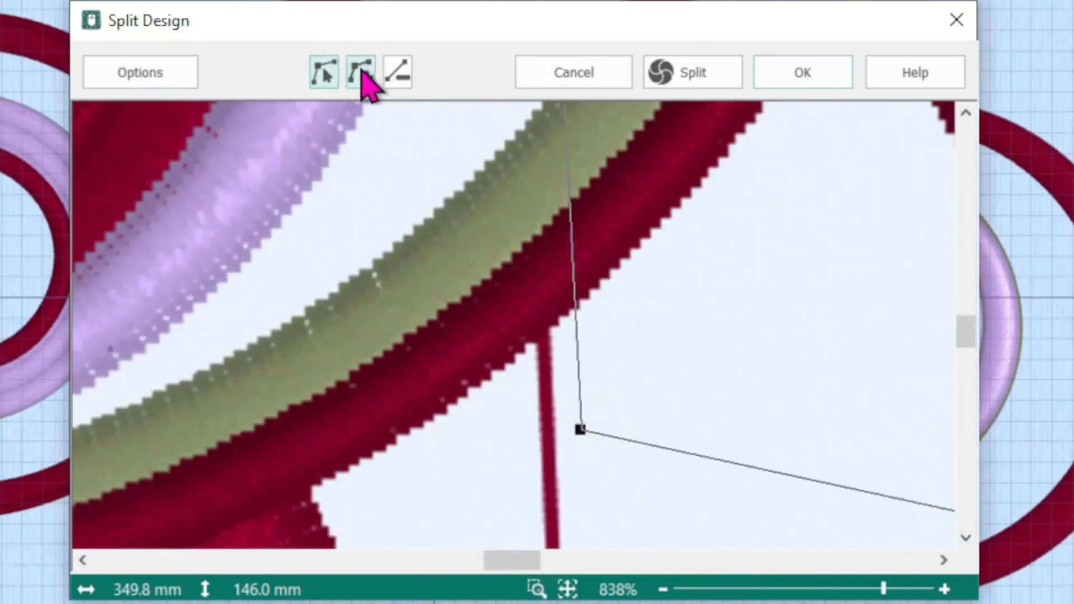
{"action": "left_click", "coordinate": [324, 74]}
{"action": "left_click", "coordinate": [359, 77]}
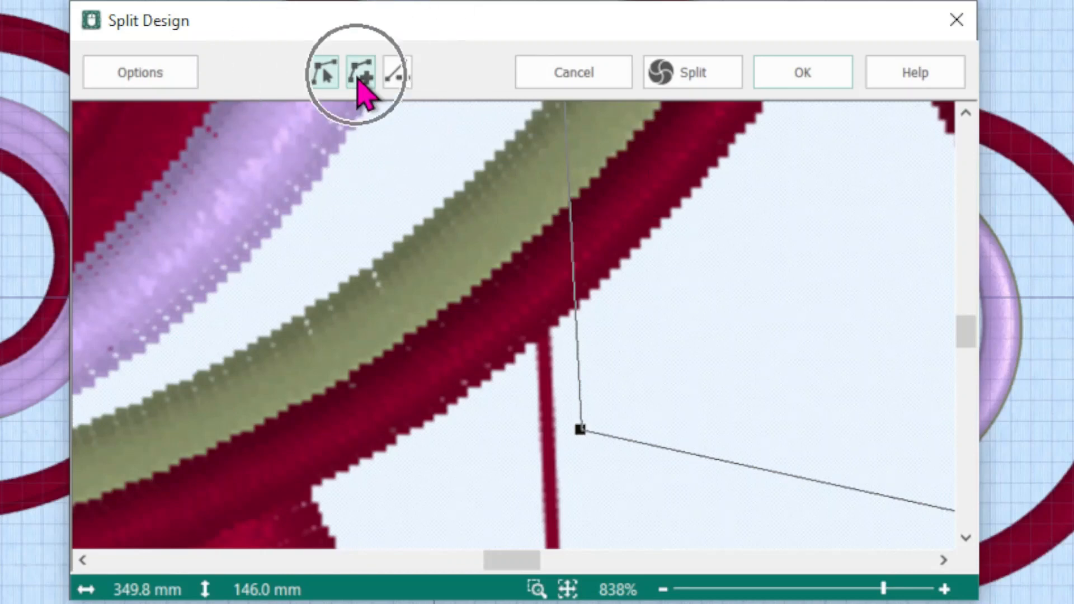
{"action": "left_click", "coordinate": [390, 220]}
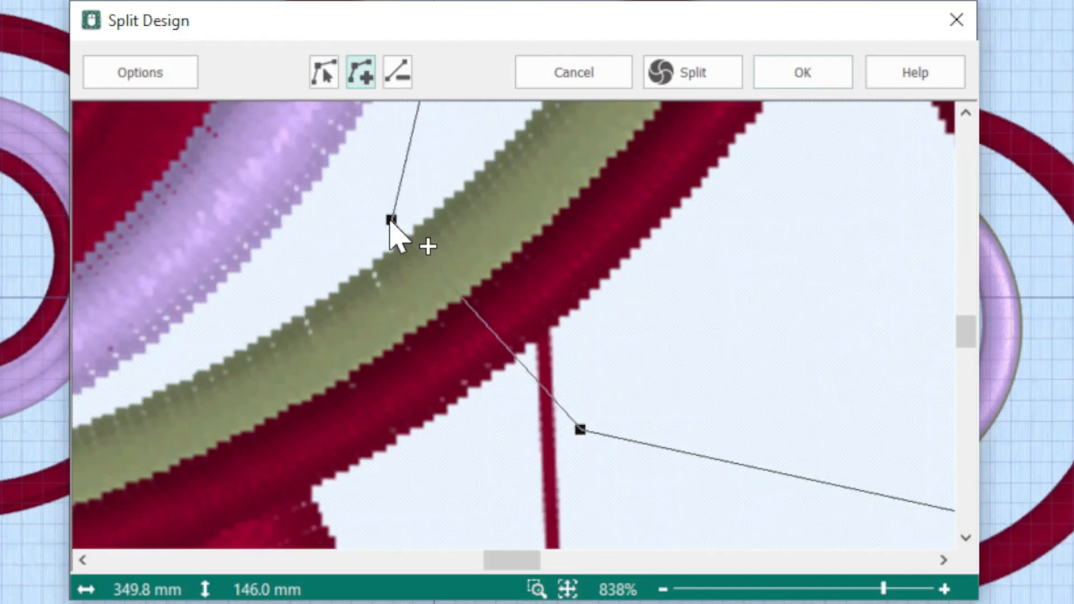
{"action": "left_click_drag", "start_coordinate": [390, 221], "coordinate": [393, 219]}
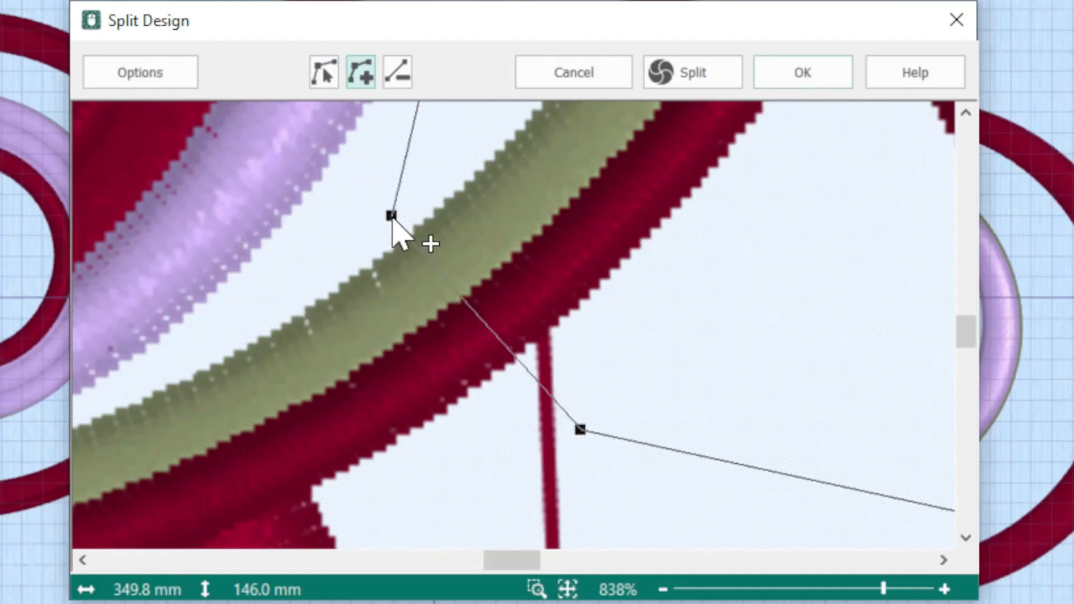
{"action": "key", "text": "ctrl"}
{"action": "left_click", "coordinate": [327, 77]}
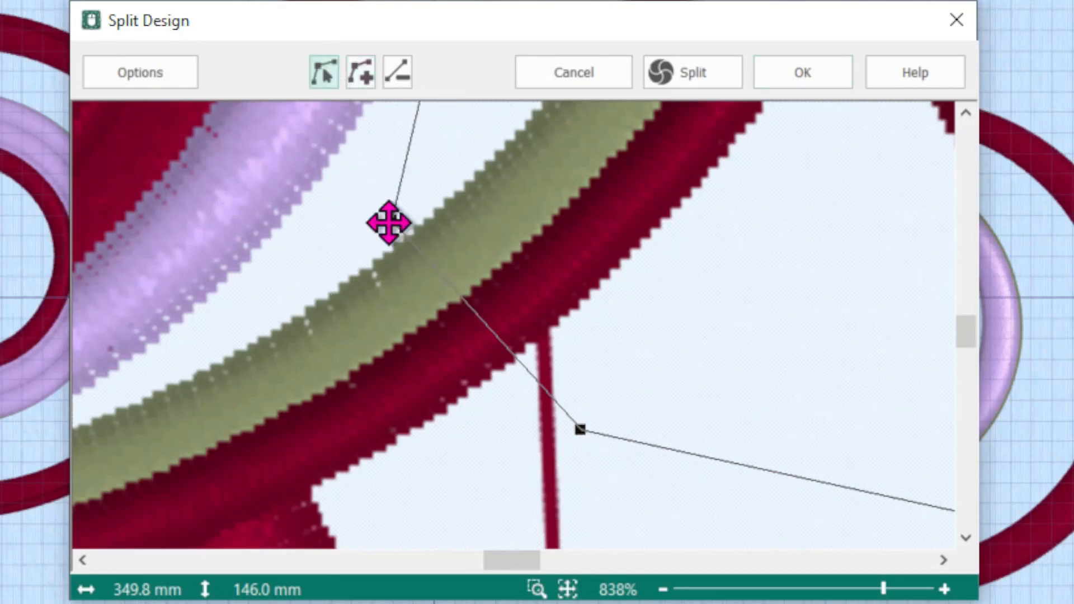
{"action": "left_click_drag", "start_coordinate": [388, 223], "coordinate": [410, 206]}
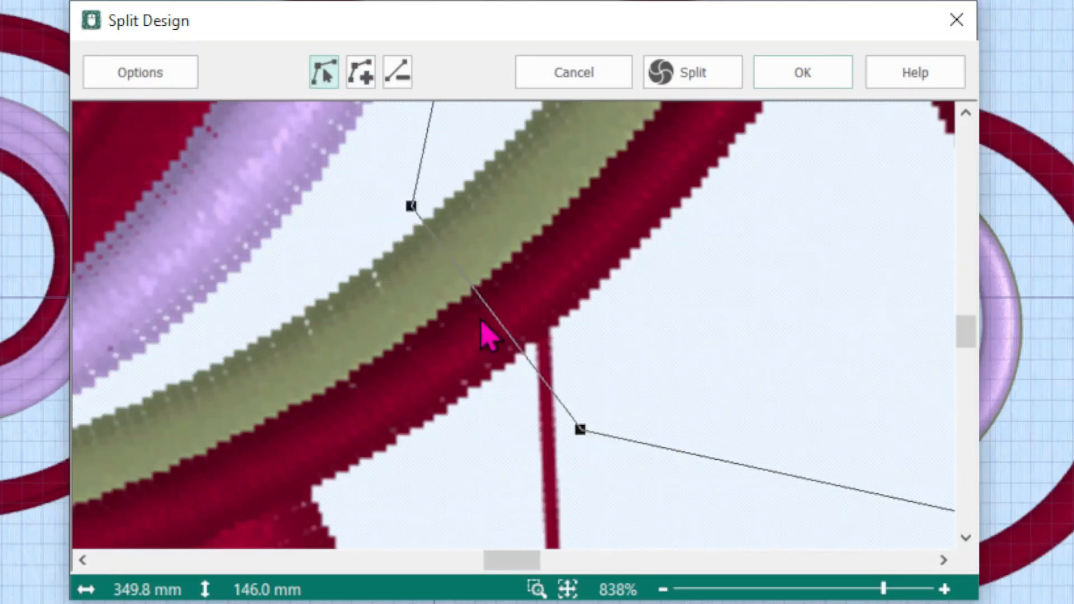
Step: Move the split line point beside the lilac ring's outer edge into the open gap before the green band
{"action": "key", "text": "ctrl"}
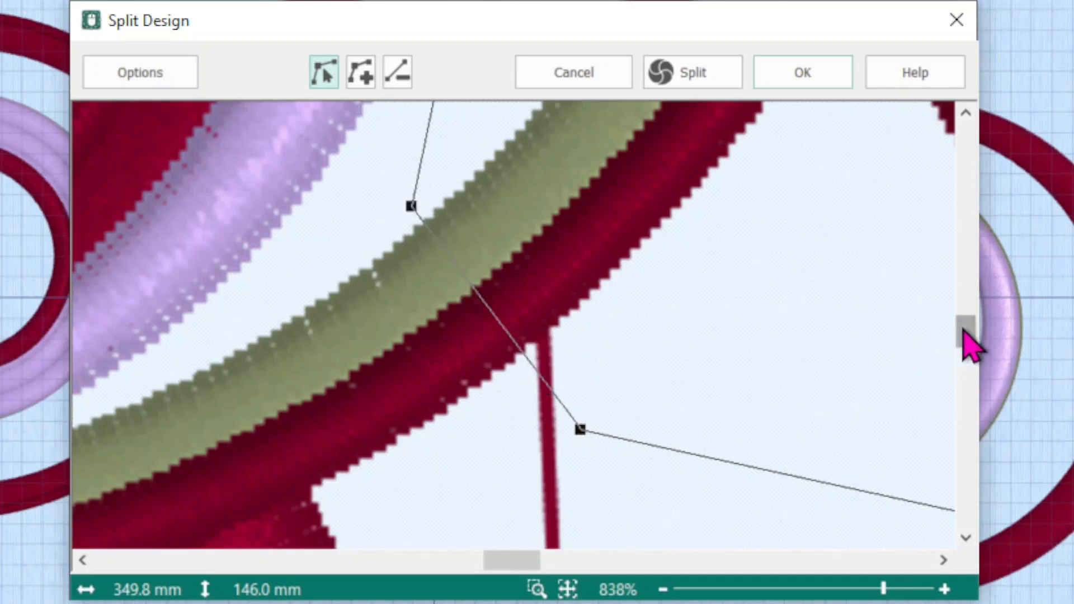
{"action": "mouse_move", "coordinate": [964, 331]}
{"action": "left_mouse_down"}
{"action": "mouse_move", "coordinate": [964, 298]}
{"action": "mouse_move", "coordinate": [957, 316]}
{"action": "left_mouse_up"}
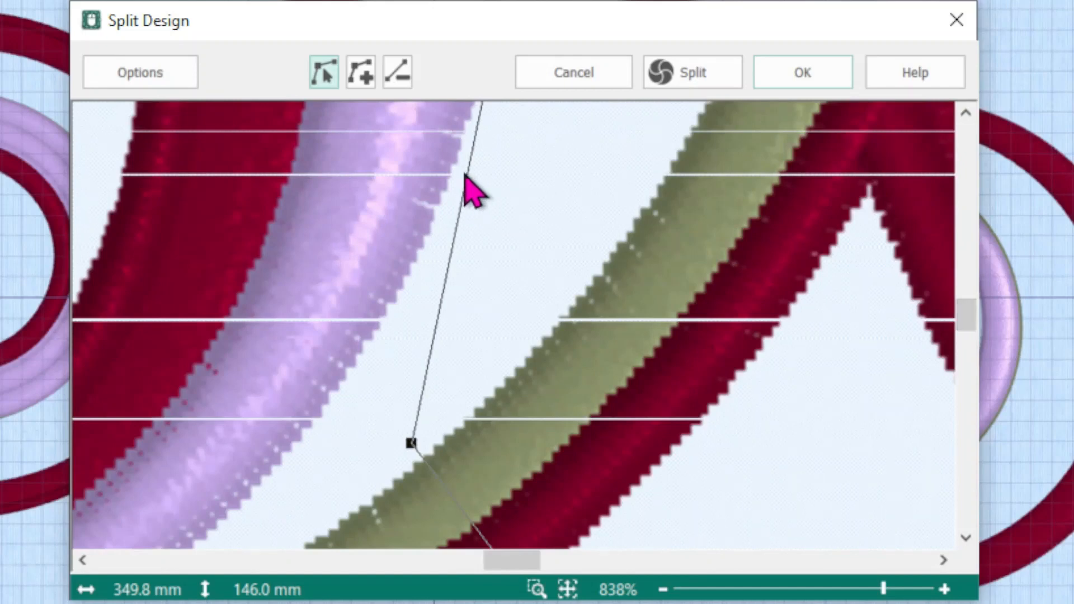
{"action": "key", "text": "ctrl"}
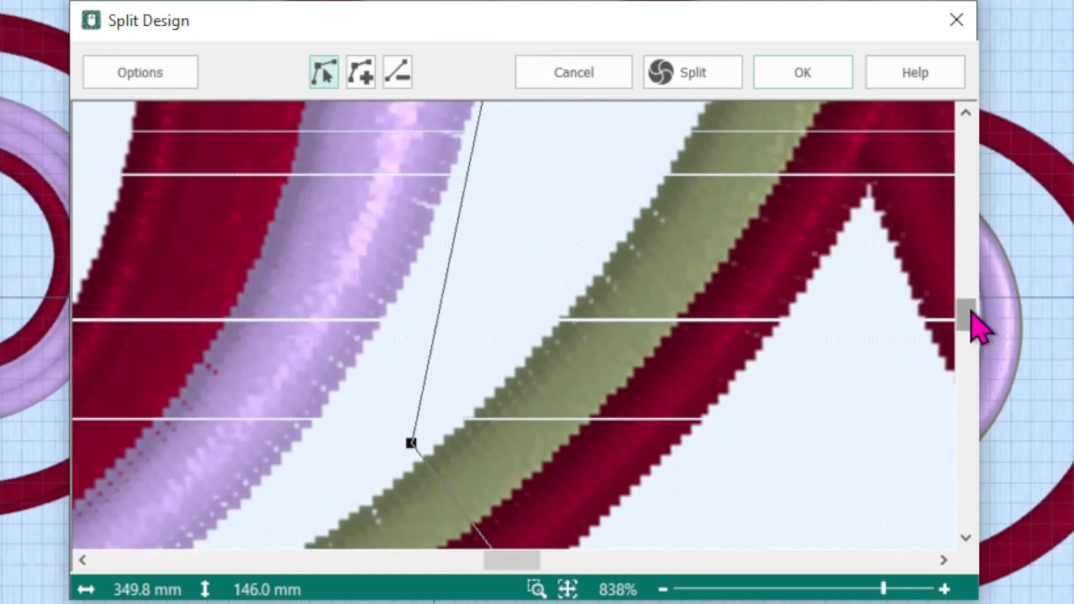
{"action": "left_click_drag", "start_coordinate": [970, 311], "coordinate": [972, 287]}
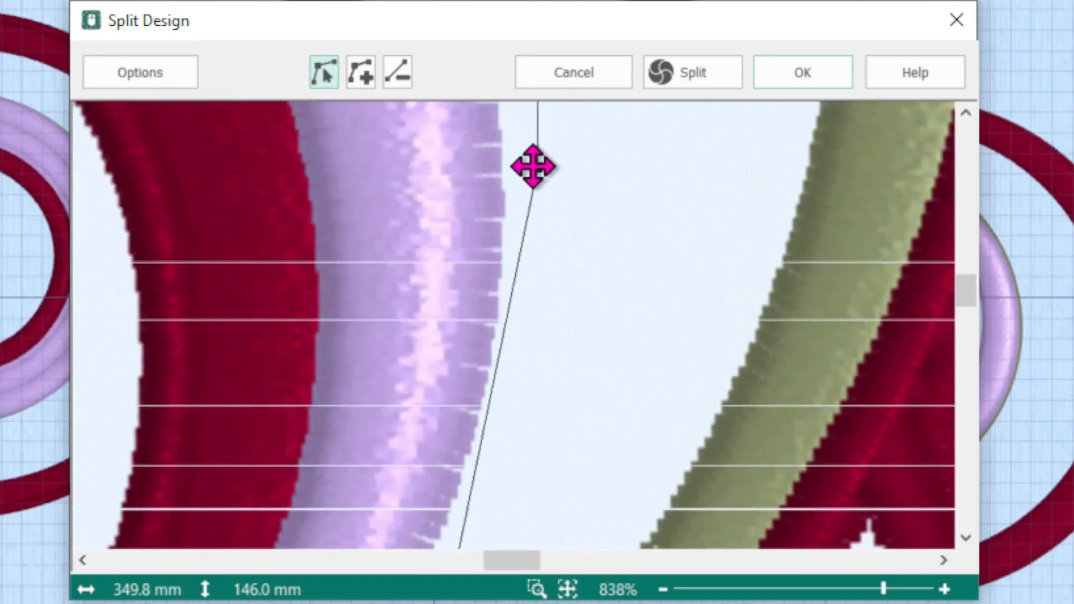
{"action": "left_click_drag", "start_coordinate": [533, 167], "coordinate": [593, 249]}
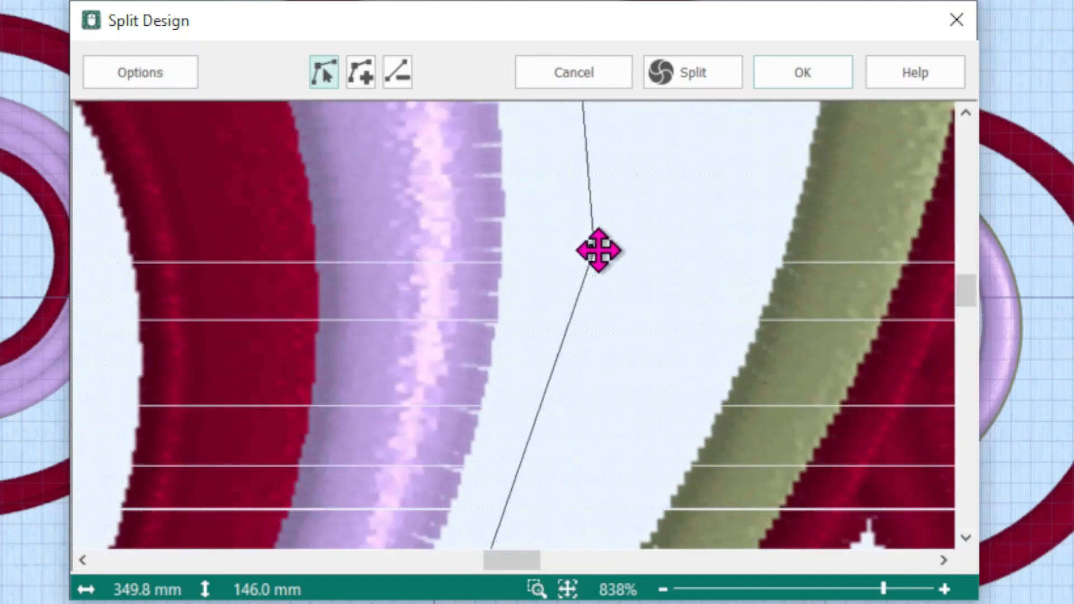
Step: Move the upper split line point inside the green ring so the line crosses the upper green and dark red bands squarely
{"action": "left_click_drag", "start_coordinate": [971, 293], "coordinate": [963, 205]}
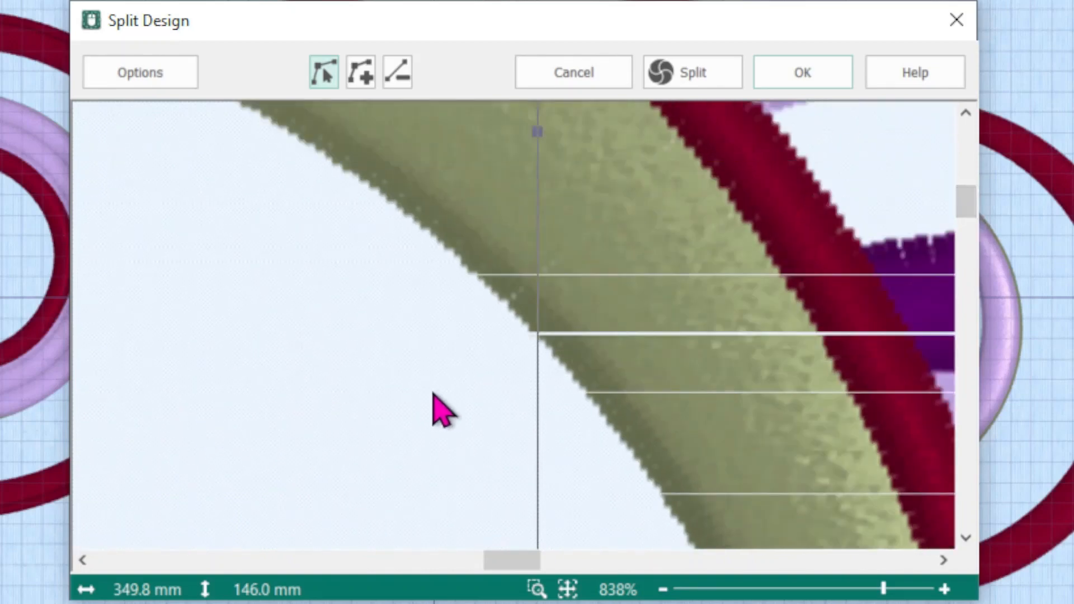
{"action": "left_click", "coordinate": [568, 589]}
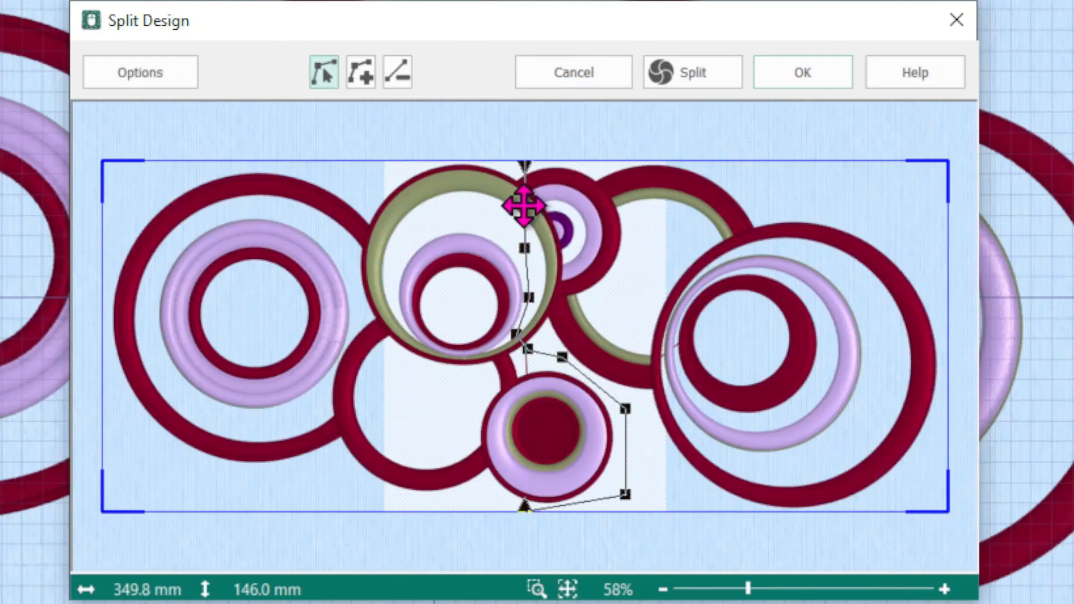
{"action": "left_click", "coordinate": [523, 204]}
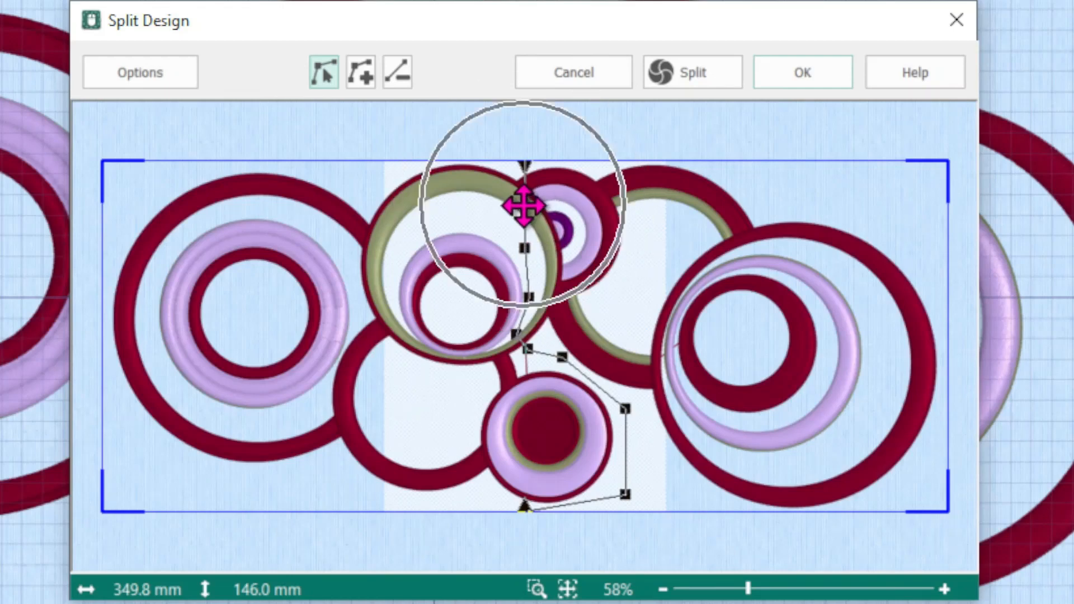
{"action": "left_click", "coordinate": [502, 178]}
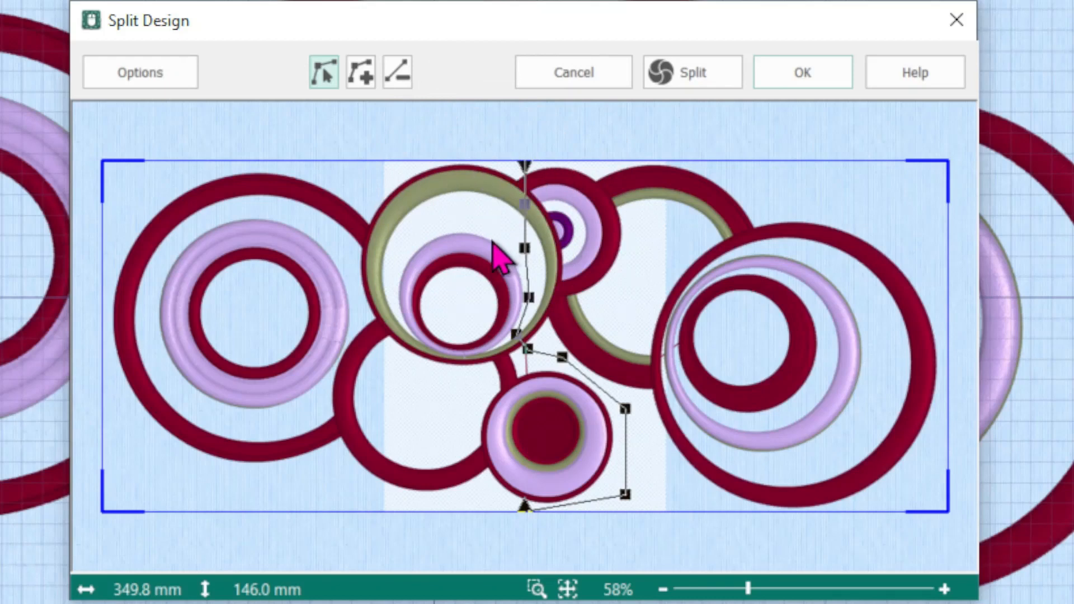
{"action": "left_click", "coordinate": [536, 588]}
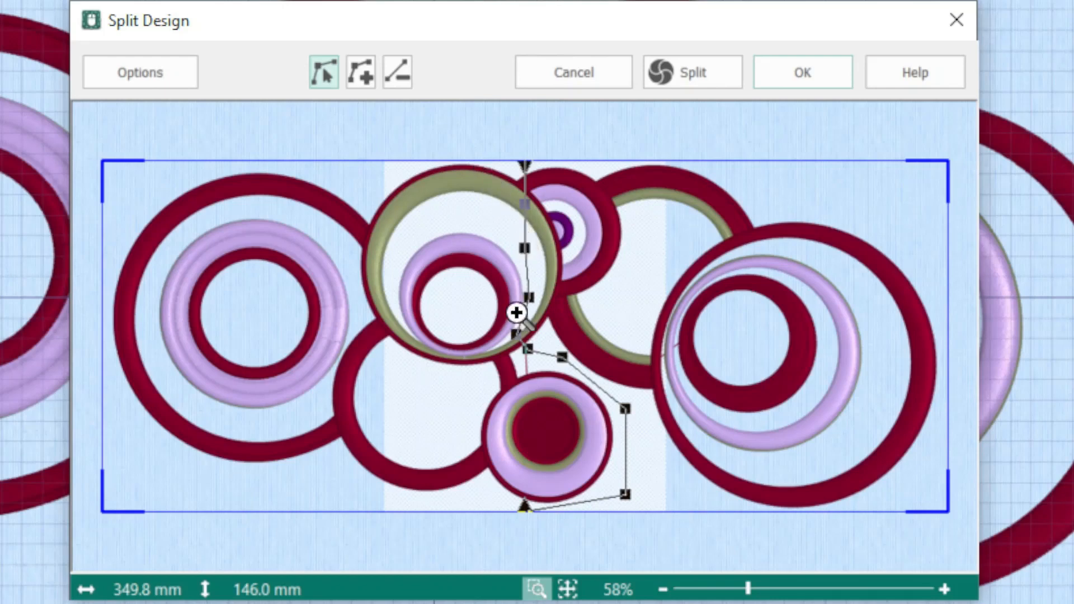
{"action": "left_click_drag", "start_coordinate": [488, 161], "coordinate": [557, 245]}
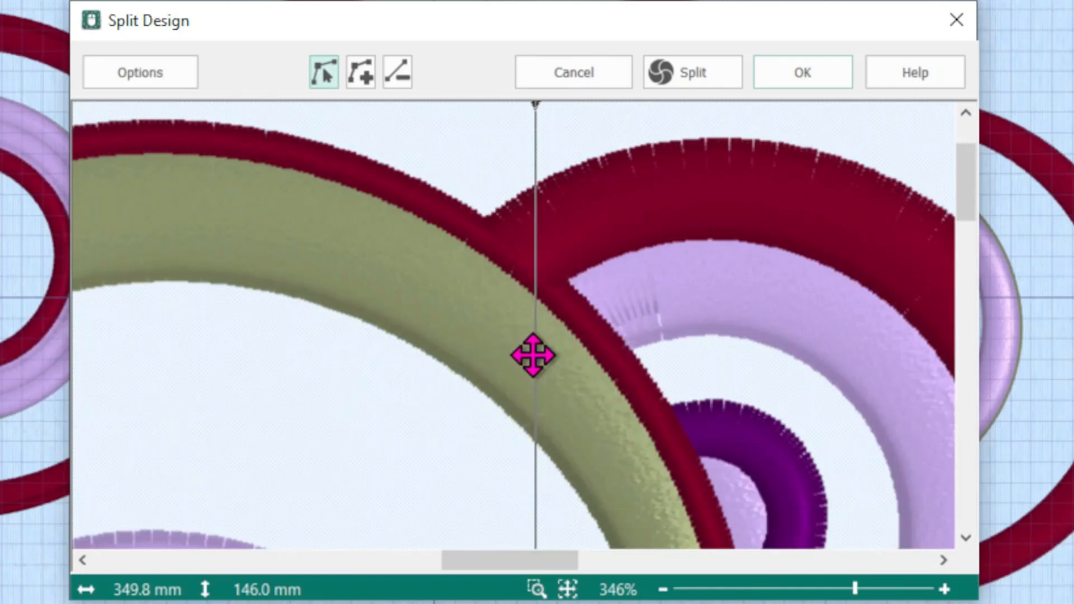
{"action": "left_click_drag", "start_coordinate": [533, 354], "coordinate": [368, 378]}
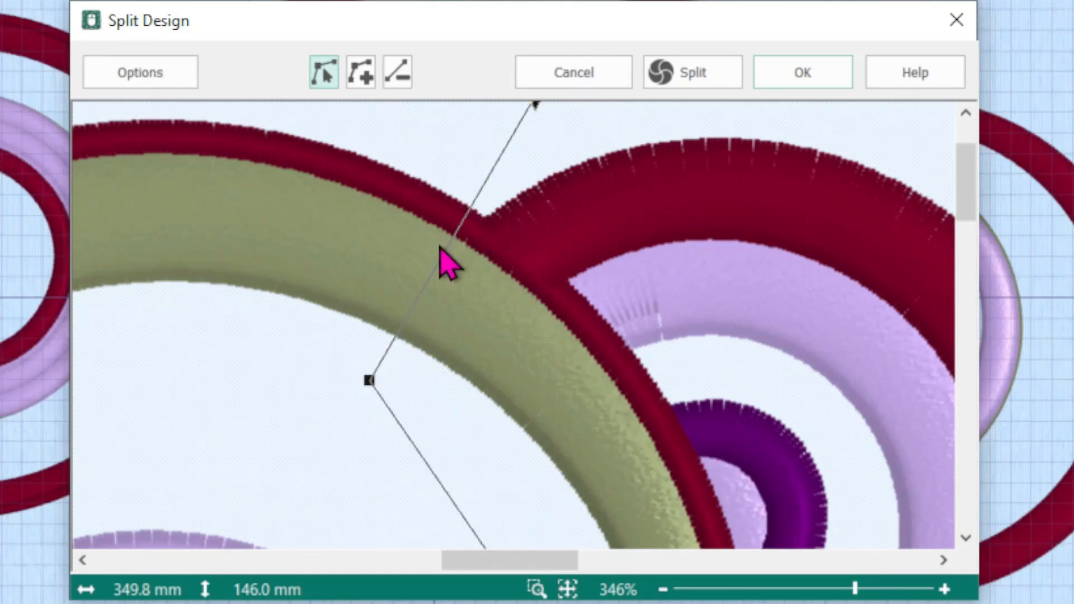
Step: Insert a trial point on the split line just outside the upper dark red band and delete that point again
{"action": "left_click", "coordinate": [362, 74]}
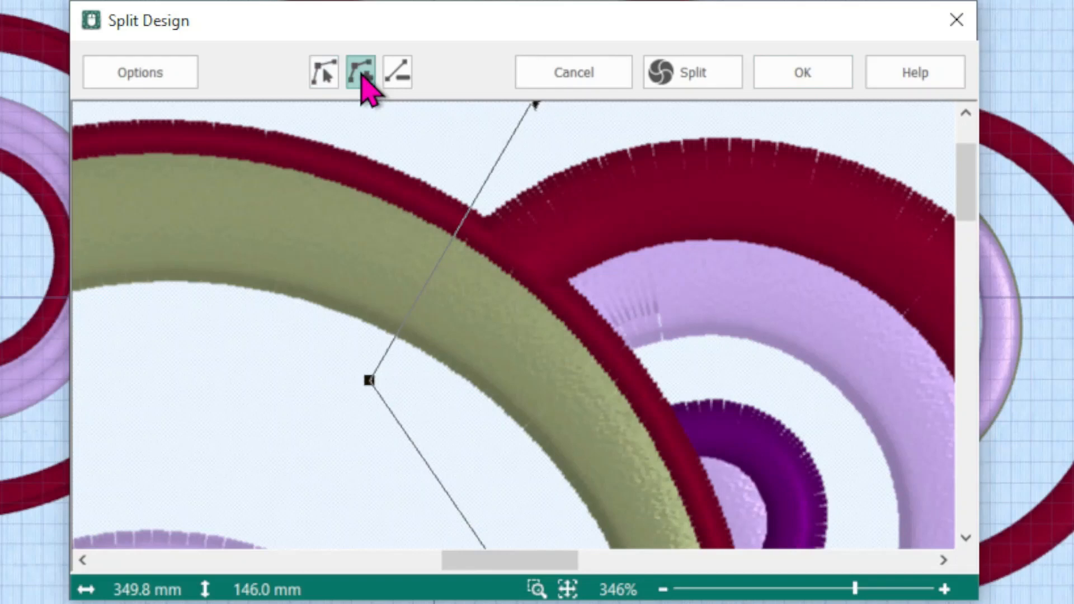
{"action": "left_click", "coordinate": [477, 191]}
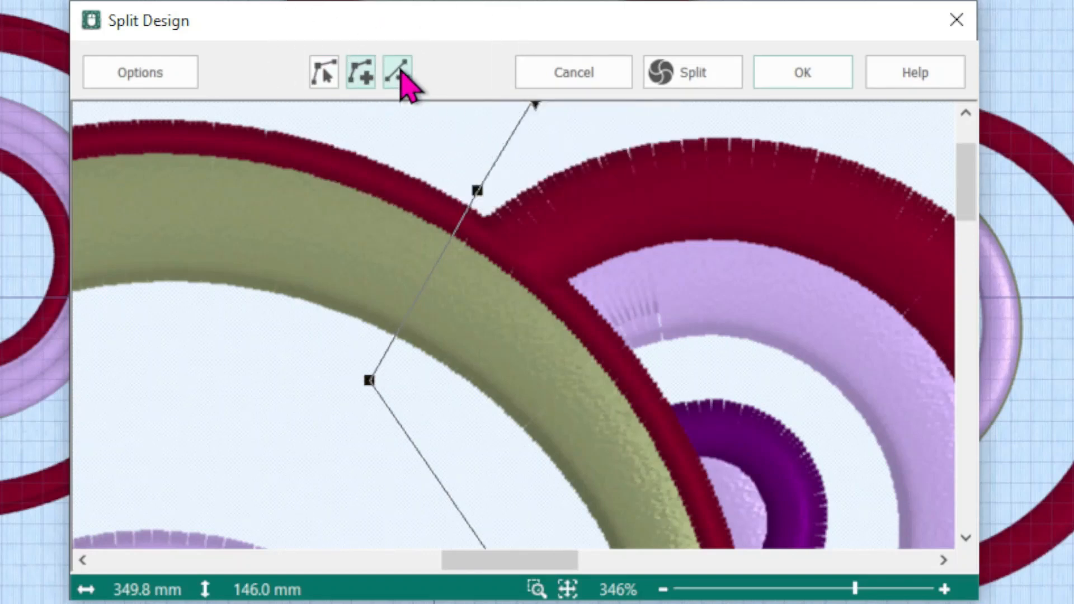
{"action": "left_click", "coordinate": [401, 72]}
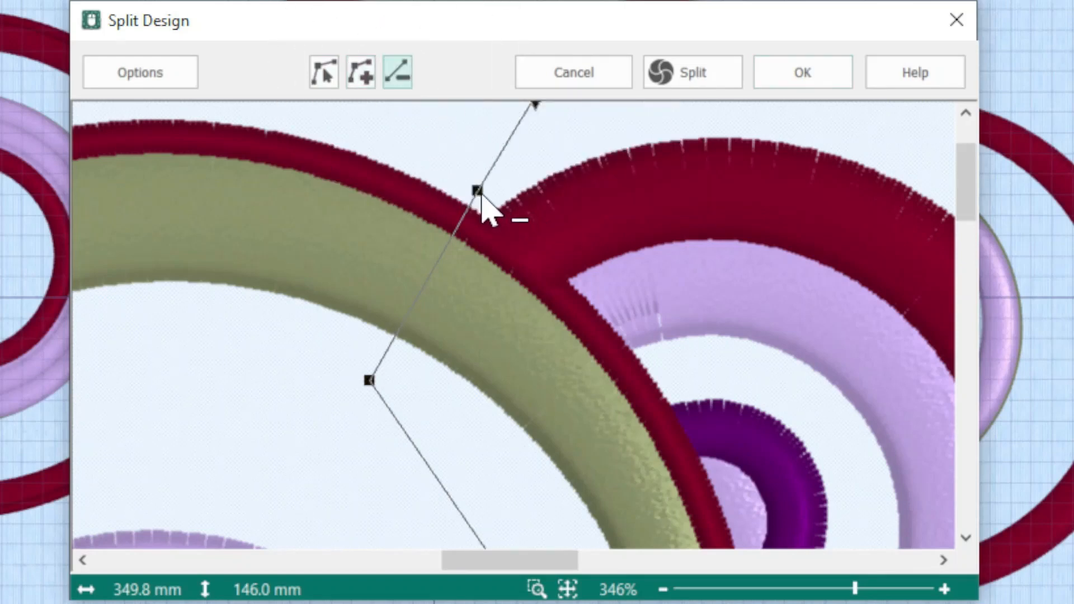
{"action": "left_click", "coordinate": [477, 190]}
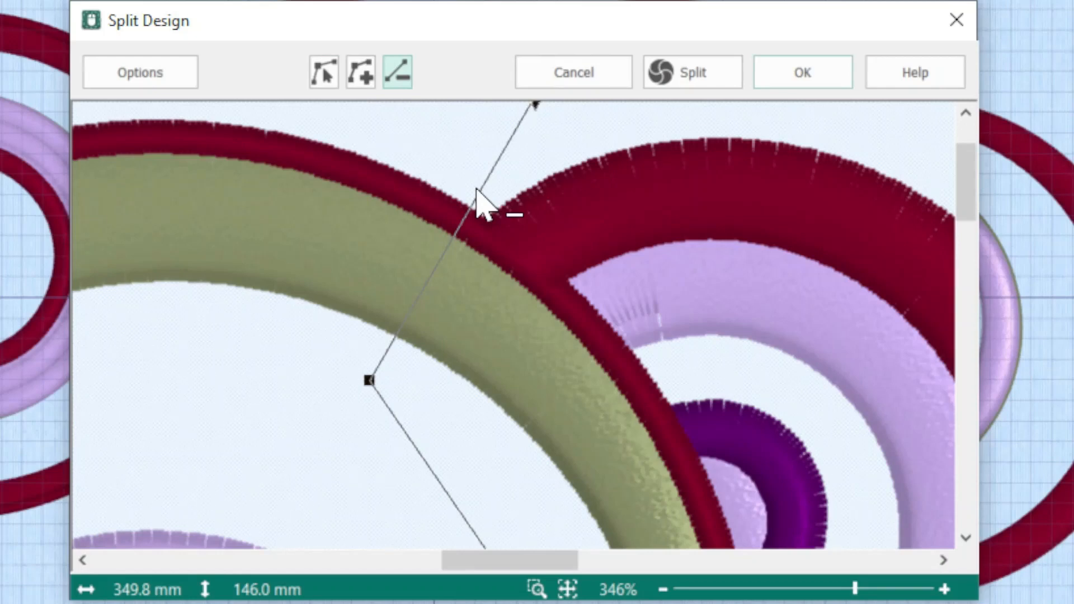
Step: Split the design along the custom line and compare the previews of both sections
{"action": "left_click", "coordinate": [703, 77]}
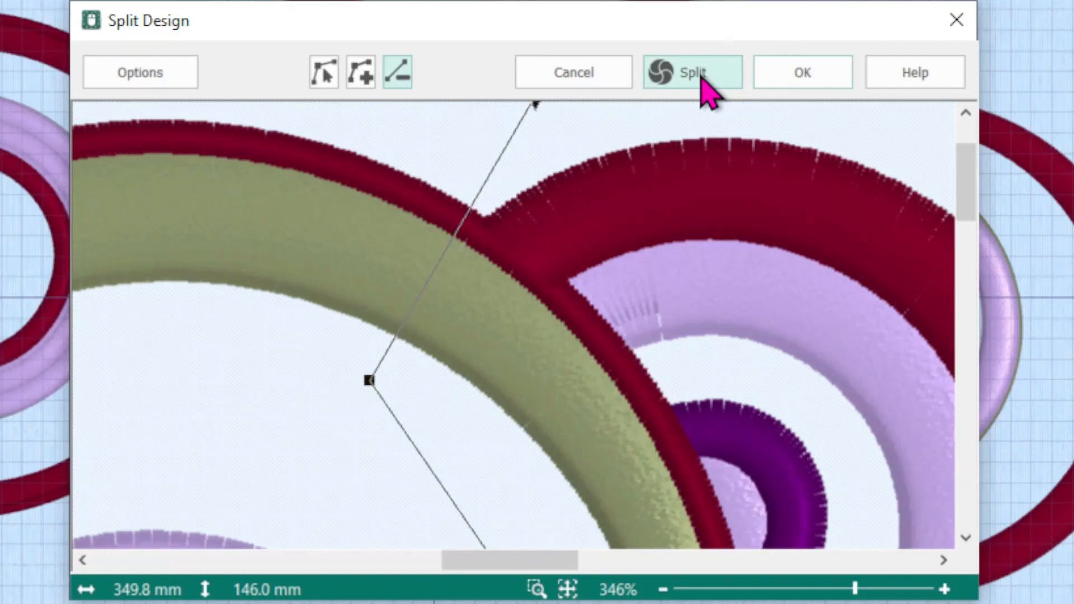
{"action": "key", "text": "ctrl"}
{"action": "key", "text": "ctrl"}
{"action": "left_click", "coordinate": [701, 78]}
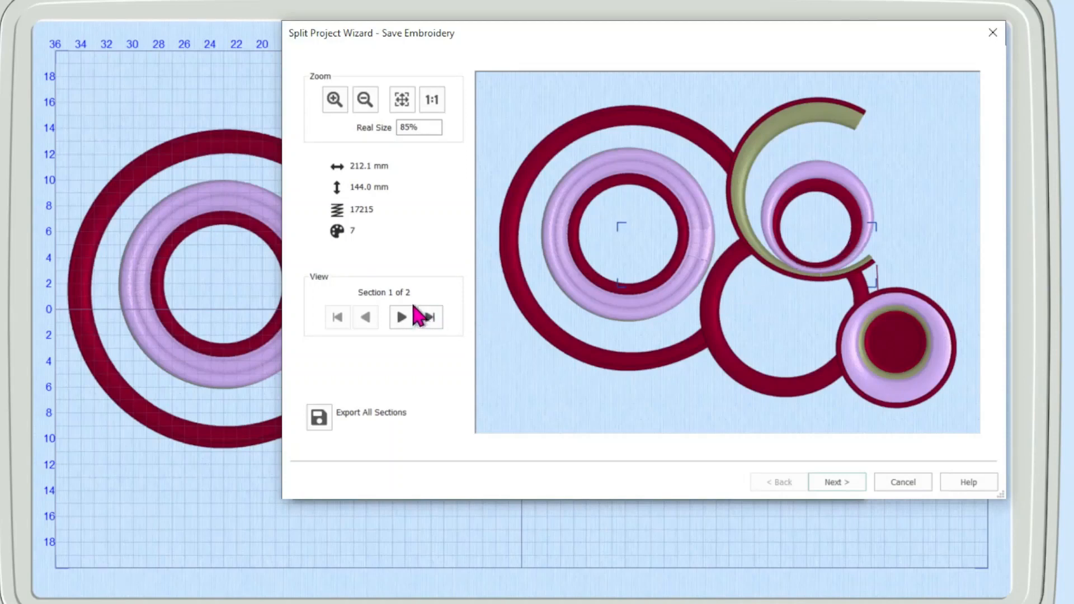
{"action": "key", "text": "ctrl"}
{"action": "left_click", "coordinate": [405, 316]}
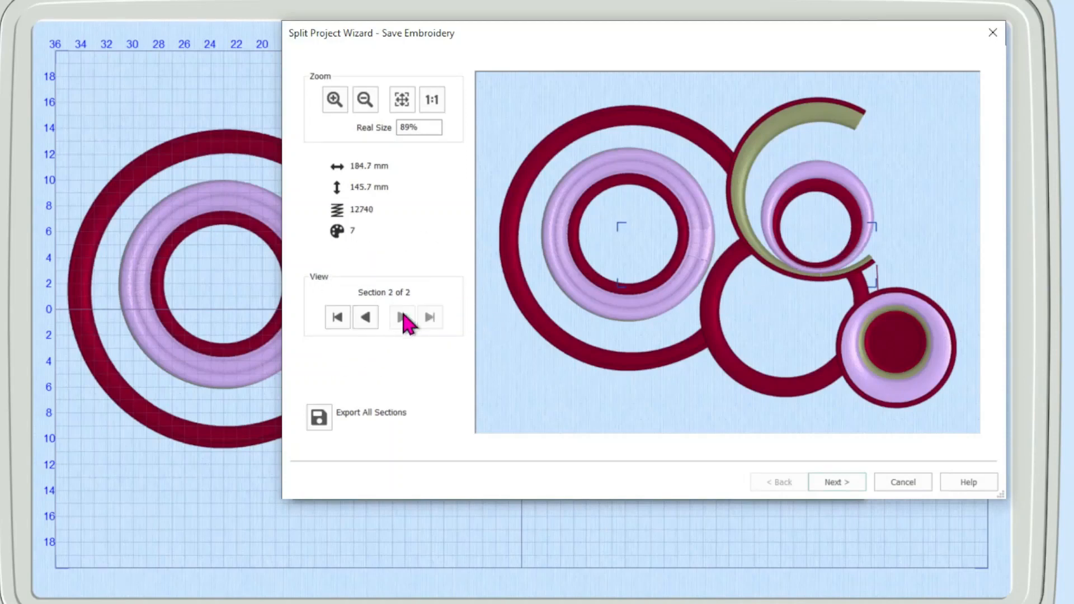
{"action": "left_click", "coordinate": [370, 319]}
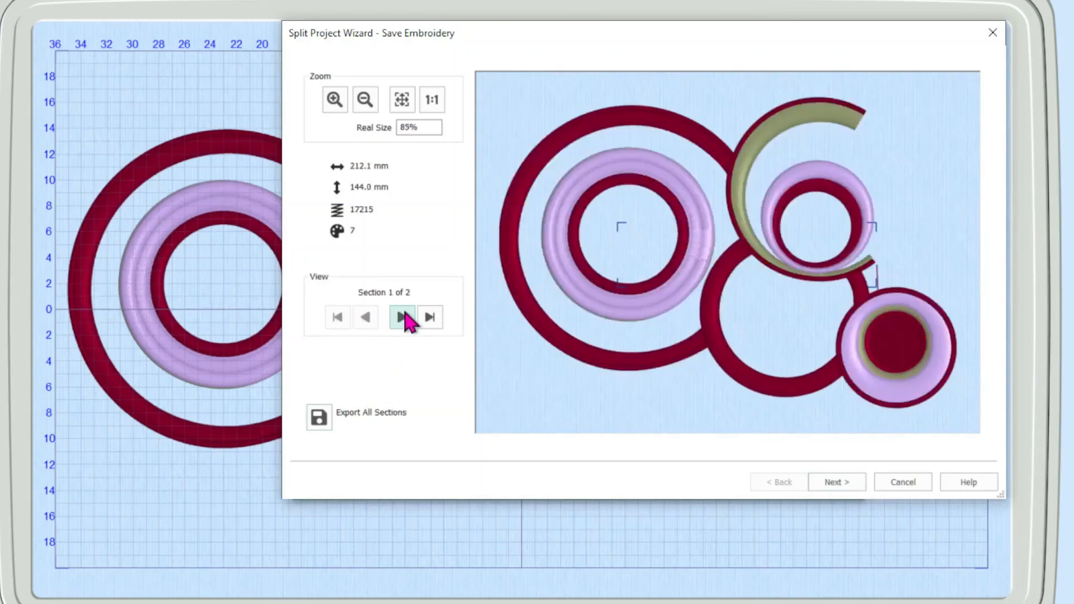
{"action": "left_click", "coordinate": [402, 319]}
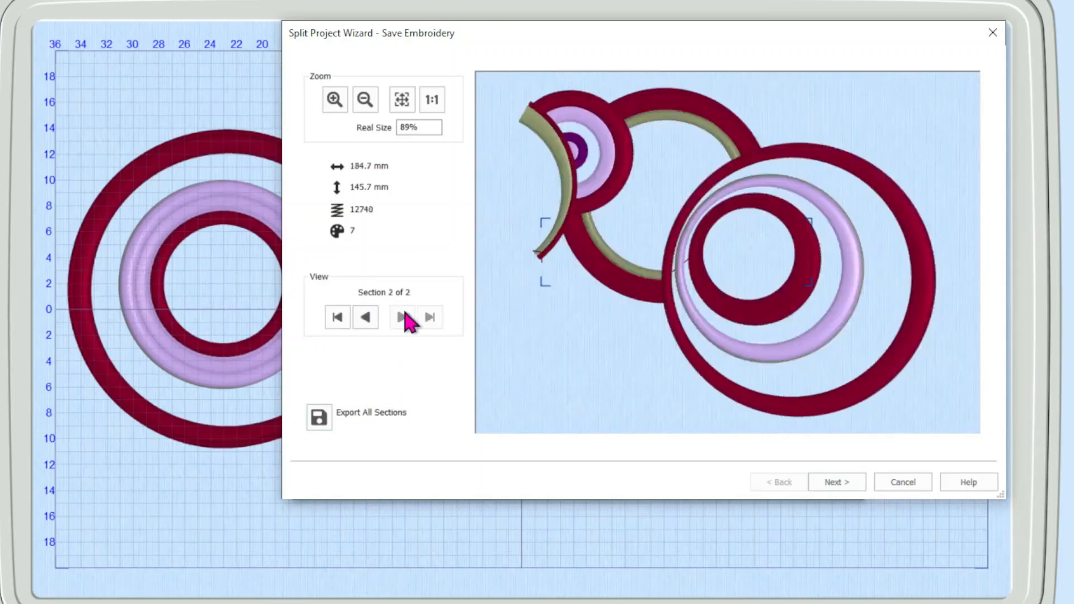
{"action": "left_click", "coordinate": [368, 319]}
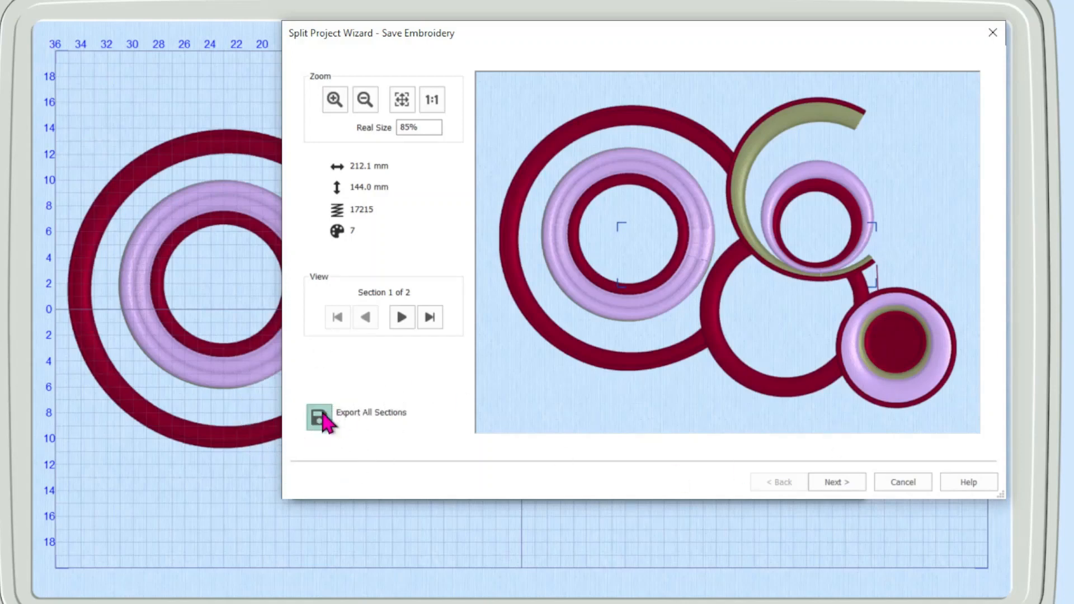
Step: Continue without exporting the split sections, review the print options and finish the Split Project Wizard without printing
{"action": "left_click", "coordinate": [844, 490]}
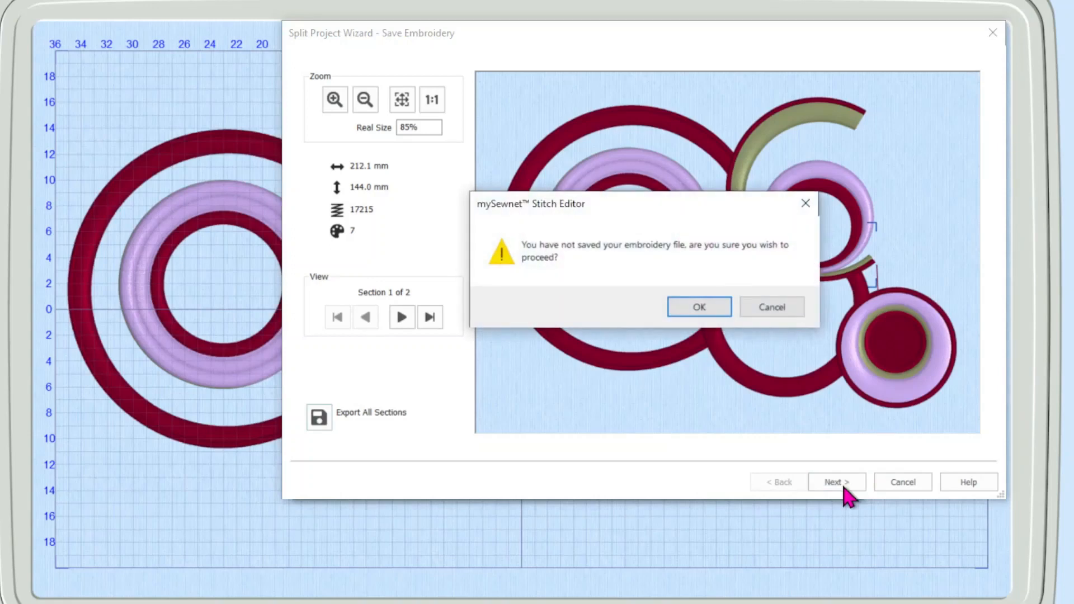
{"action": "left_click", "coordinate": [700, 308]}
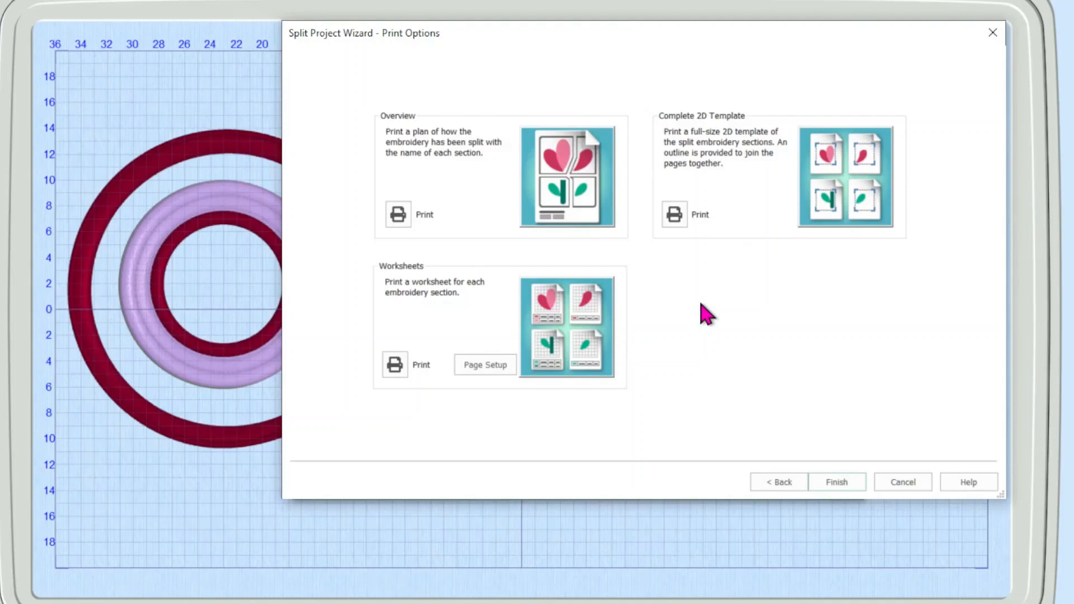
{"action": "left_click", "coordinate": [486, 185]}
{"action": "key", "text": "ctrl"}
{"action": "key", "text": "ctrl"}
{"action": "key", "text": "ctrl"}
{"action": "key", "text": "ctrl"}
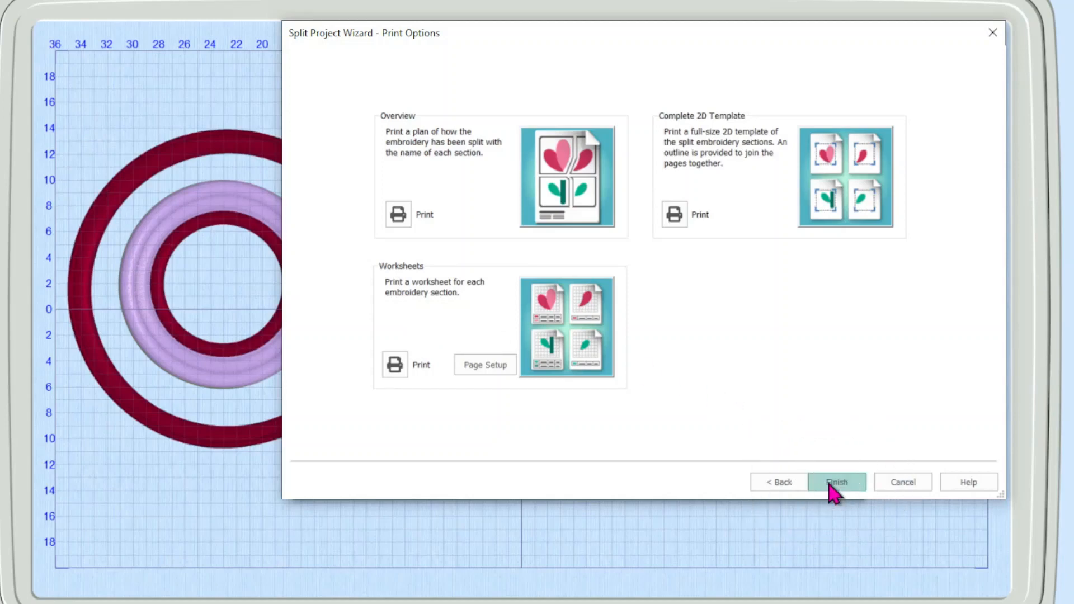
{"action": "left_click", "coordinate": [833, 484]}
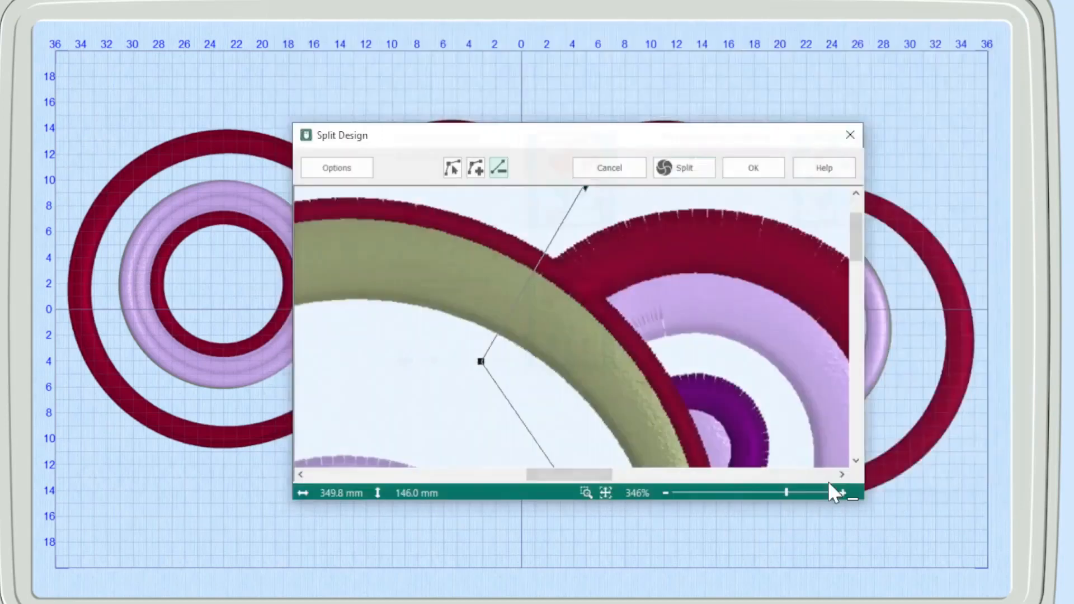
Step: Close the Split Design tool and finish the Stitch Editor session, returning to mySewnet Embroidery
{"action": "left_click", "coordinate": [852, 136]}
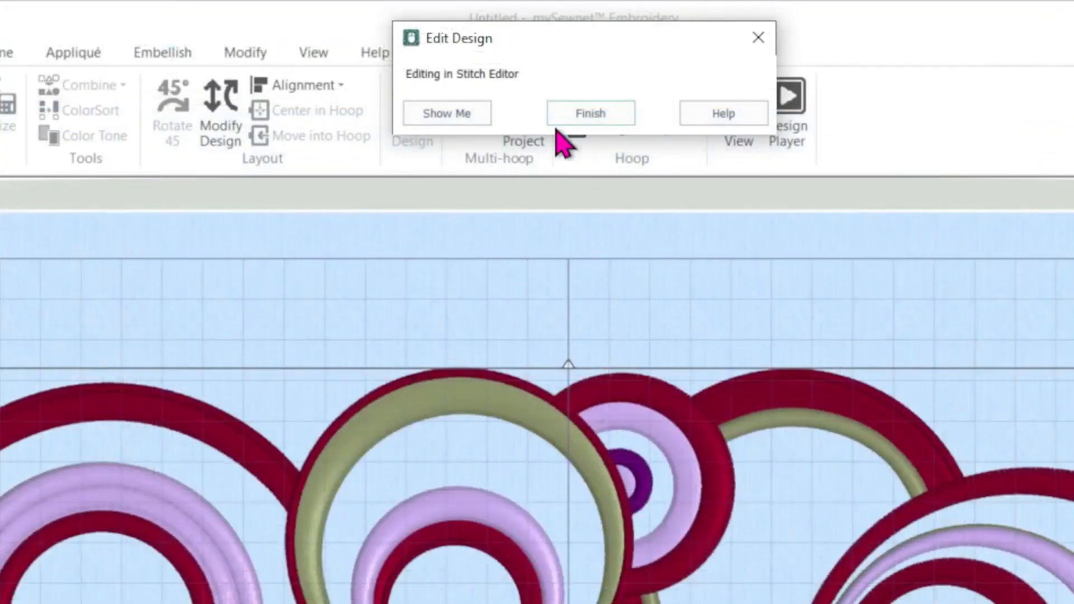
{"action": "left_click", "coordinate": [559, 116]}
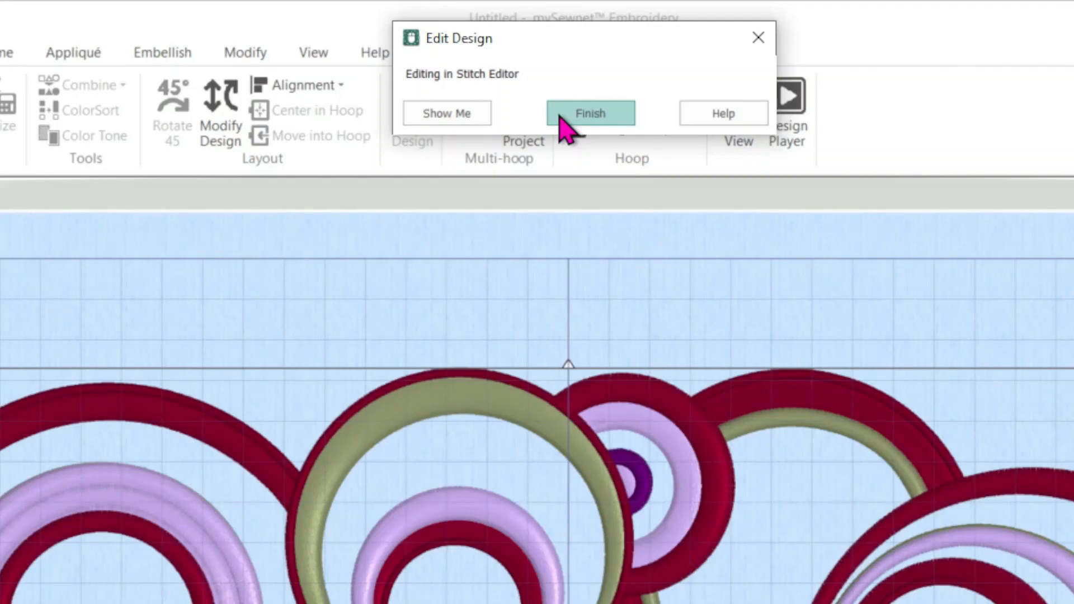
{"action": "left_click", "coordinate": [560, 116]}
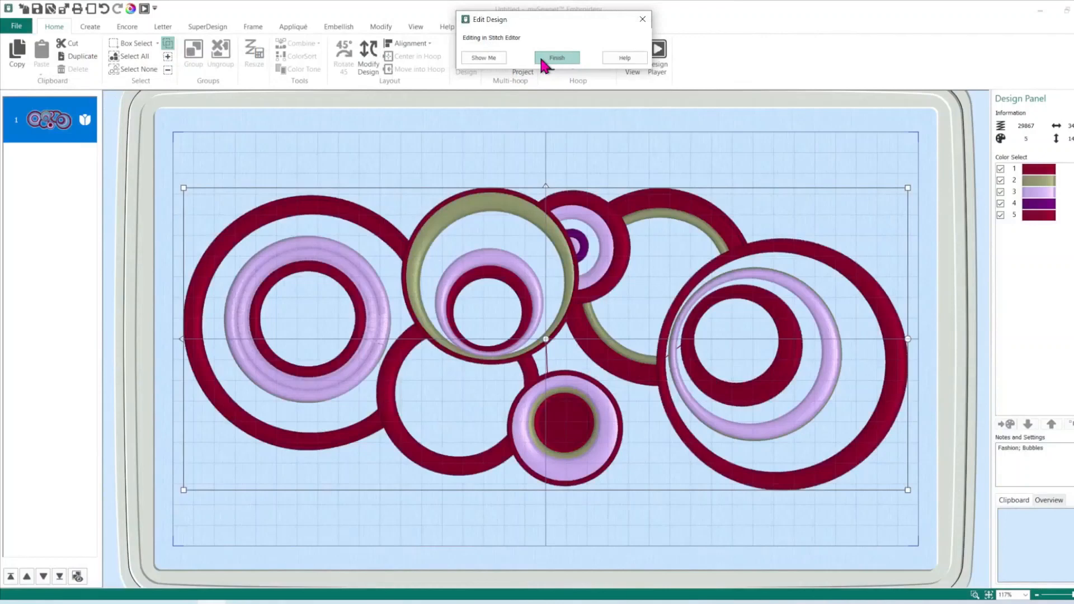
{"action": "left_click", "coordinate": [560, 115]}
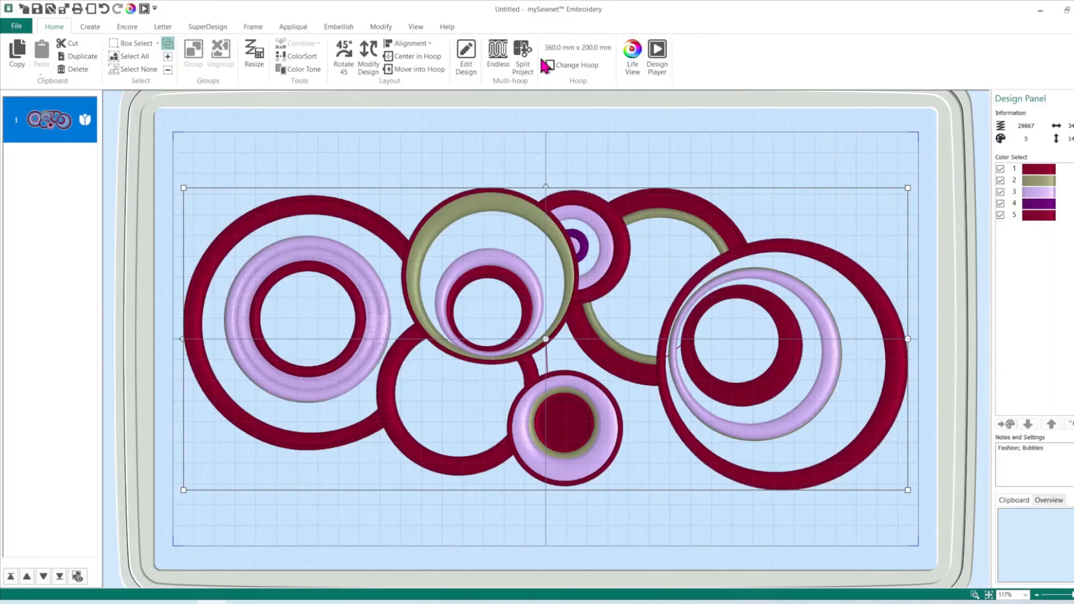
Step: Switch to the Desktop folder in File Explorer, check the geometric hoops_01 and geometric hoops_02 files, and open the 2D template PDF
{"action": "key", "text": "alt+Tab"}
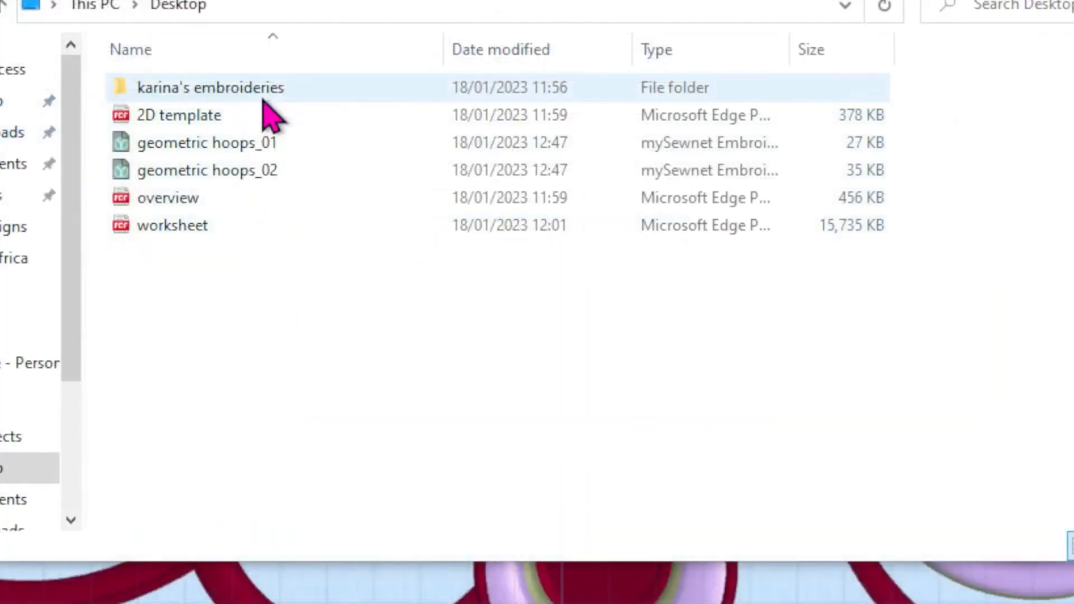
{"action": "left_click", "coordinate": [244, 169]}
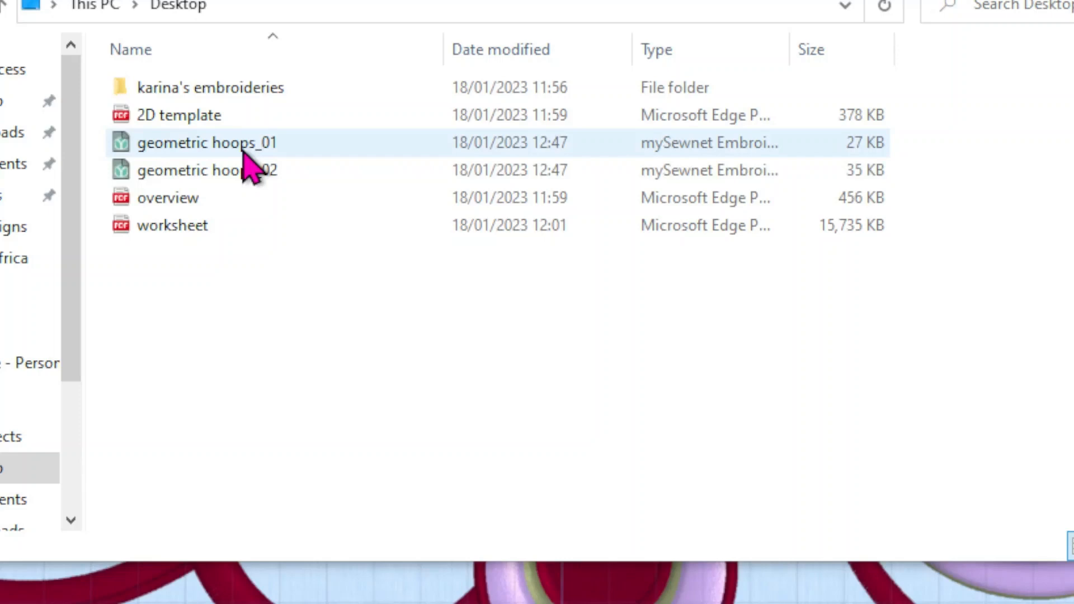
{"action": "left_click", "coordinate": [246, 164]}
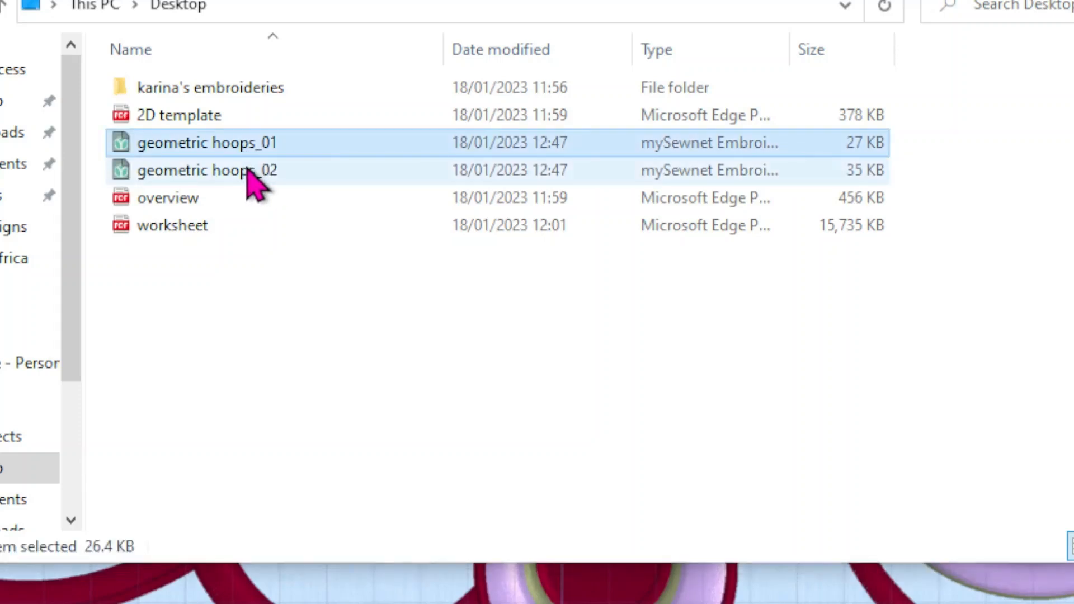
{"action": "left_click", "coordinate": [247, 166]}
{"action": "left_click", "coordinate": [214, 113]}
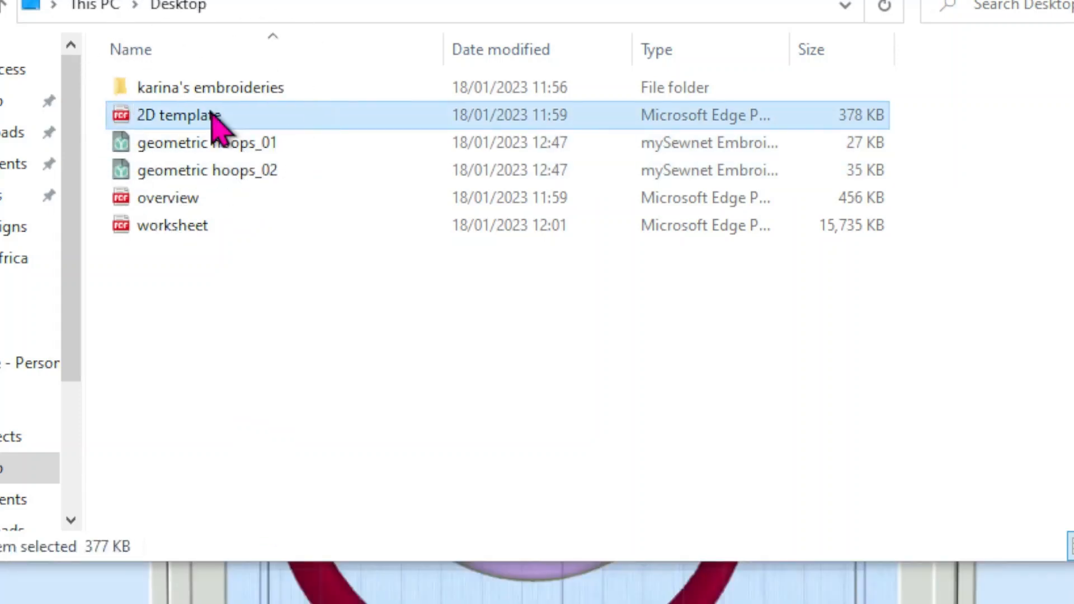
{"action": "double_click", "coordinate": [212, 115]}
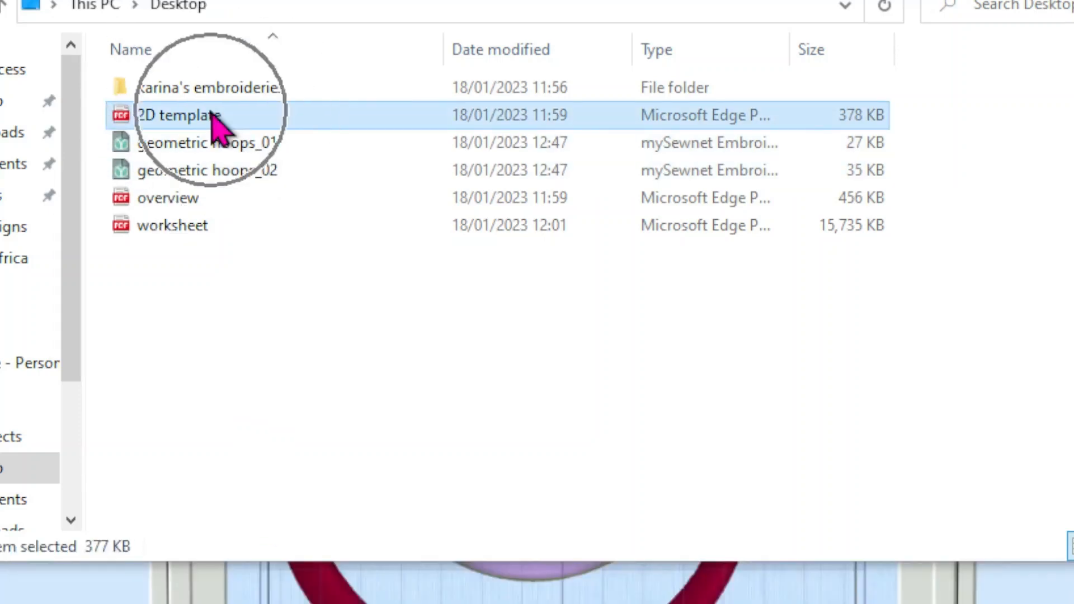
Step: Open the overview and worksheet PDFs from the Desktop folder
{"action": "double_click", "coordinate": [180, 208]}
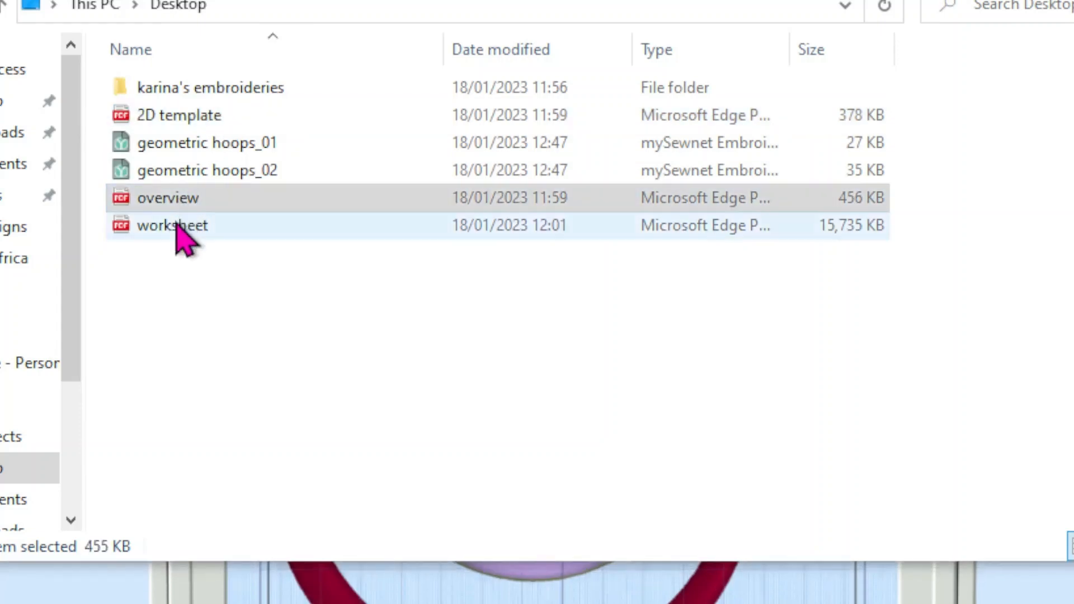
{"action": "left_click", "coordinate": [180, 227]}
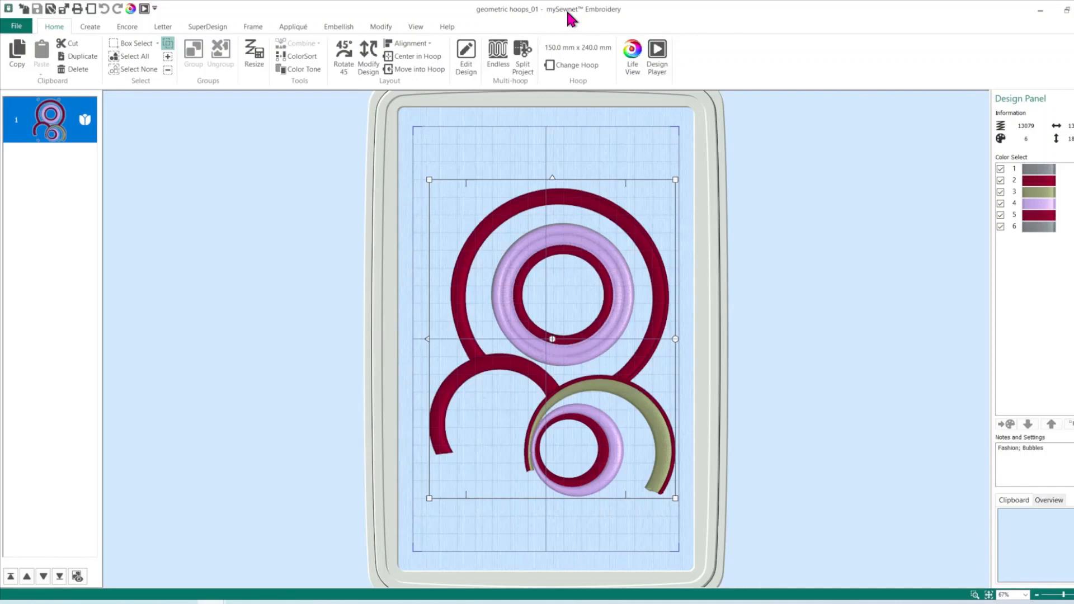
Step: Switch to mySewnet Embroidery and examine the corner alignment stitches of the geometric hoops_01 section in its hoop
{"action": "key", "text": "ctrl"}
{"action": "left_click", "coordinate": [466, 496]}
{"action": "left_click", "coordinate": [629, 498]}
{"action": "left_click", "coordinate": [534, 17]}
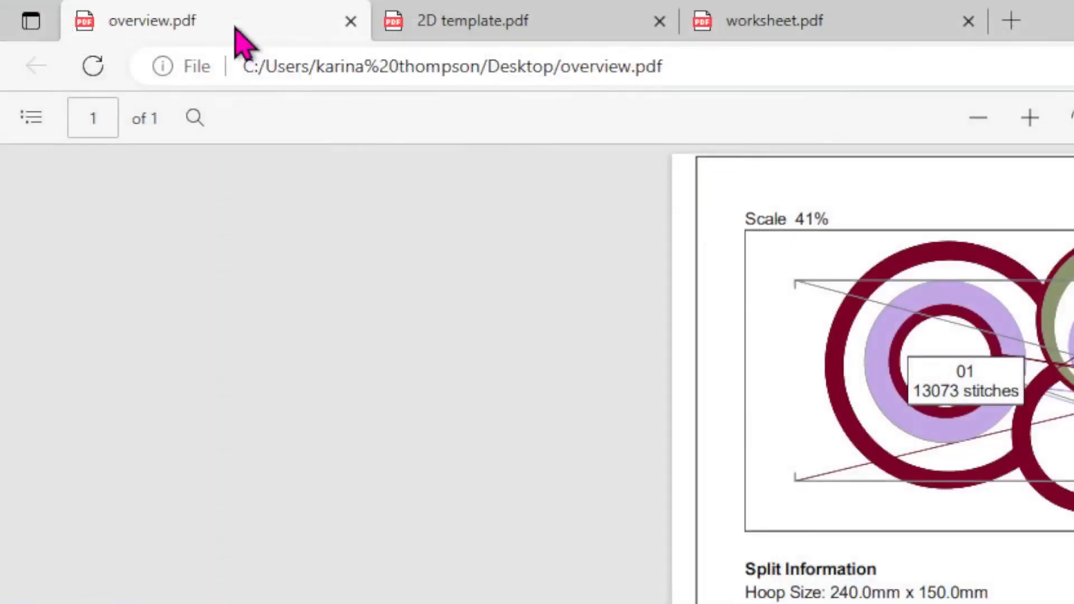
Step: Switch to overview.pdf in the browser and examine the two-section layout, split line and split information
{"action": "left_click", "coordinate": [236, 28]}
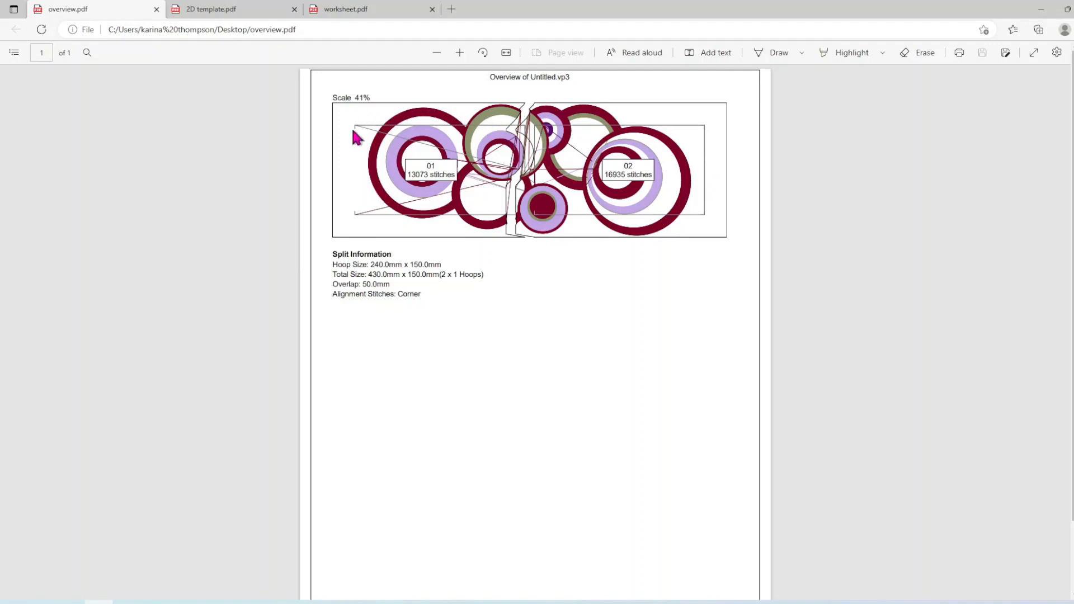
{"action": "left_click", "coordinate": [364, 99]}
{"action": "key", "text": "ctrl"}
{"action": "key", "text": "ctrl"}
{"action": "key", "text": "ctrl"}
{"action": "key", "text": "ctrl"}
{"action": "key", "text": "ctrl"}
{"action": "key", "text": "ctrl"}
{"action": "key", "text": "ctrl"}
Step: Review both pages of 2D template.pdf, checking the circles, centre marks and alignment corners
{"action": "left_click", "coordinate": [257, 10]}
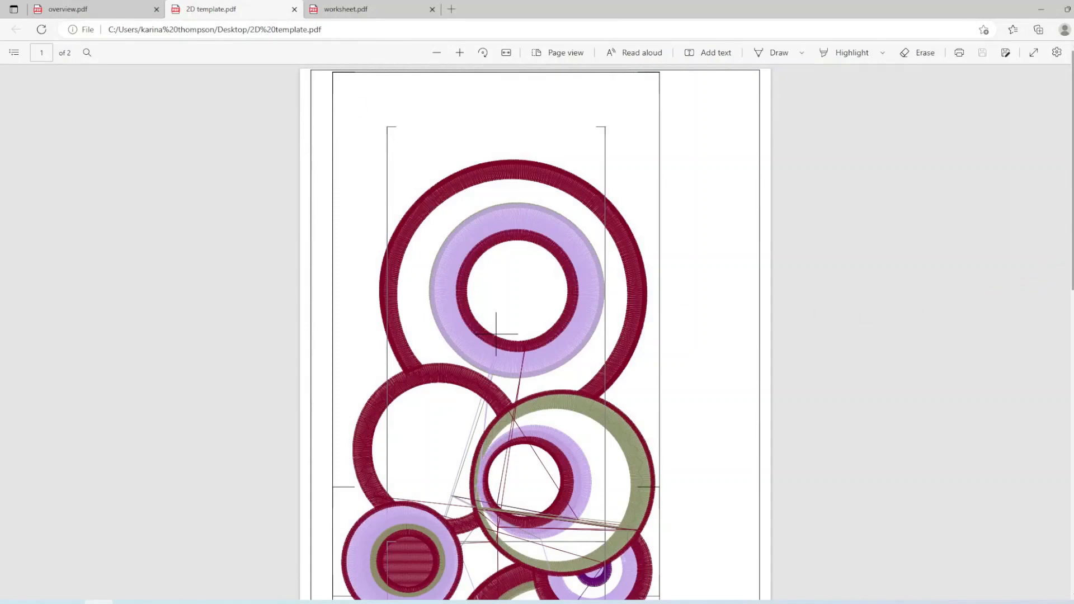
{"action": "scroll", "coordinate": [536, 332], "scroll_direction": "down", "scroll_amount": 5}
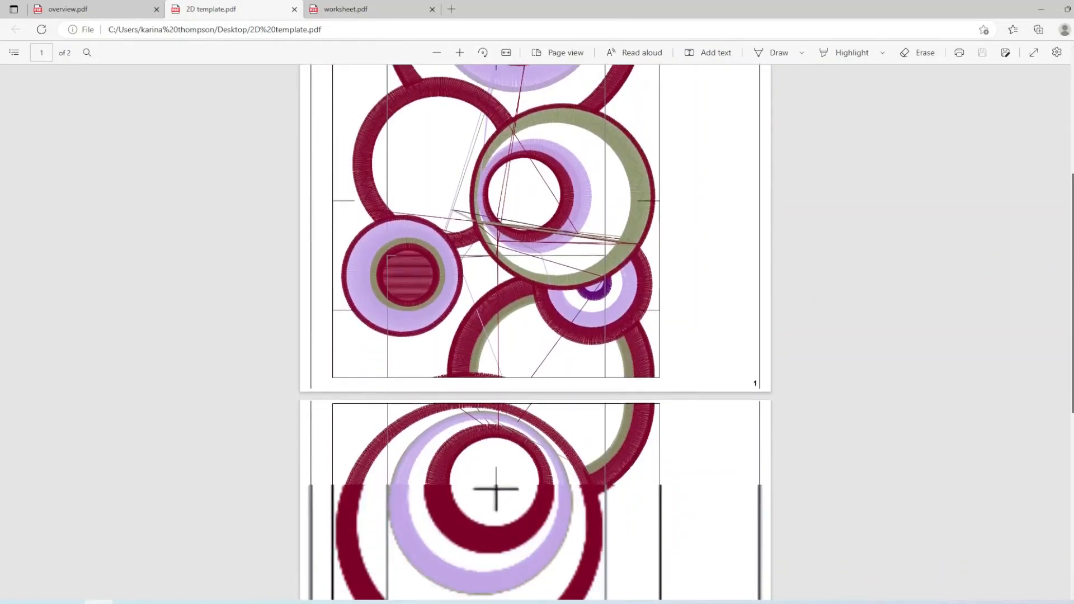
{"action": "scroll", "coordinate": [536, 333], "scroll_direction": "down", "scroll_amount": 3}
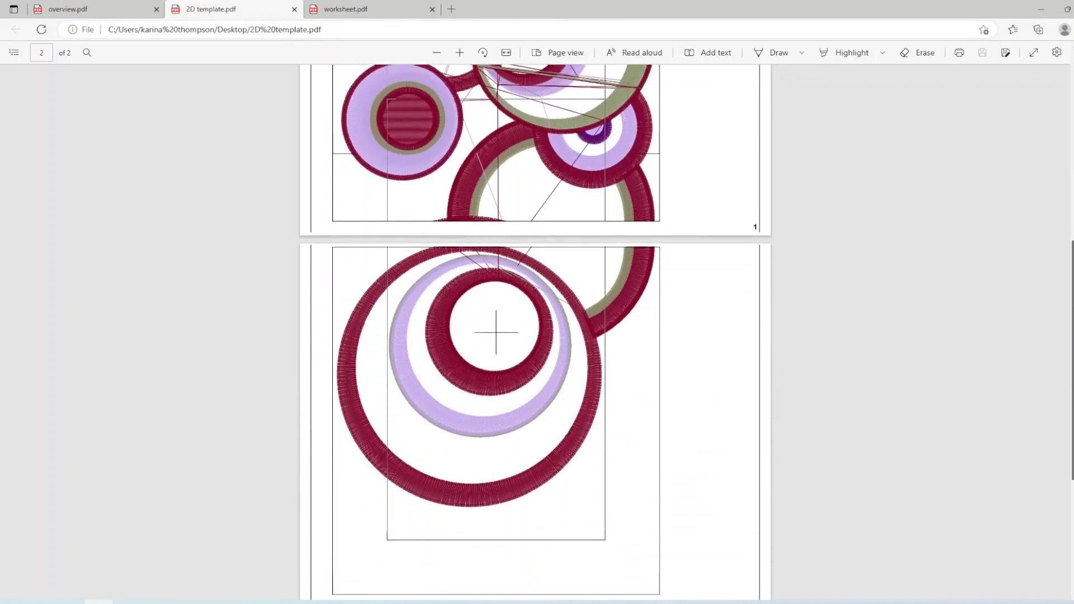
{"action": "scroll", "coordinate": [536, 332], "scroll_direction": "down", "scroll_amount": 1}
{"action": "scroll", "coordinate": [535, 333], "scroll_direction": "up", "scroll_amount": 4}
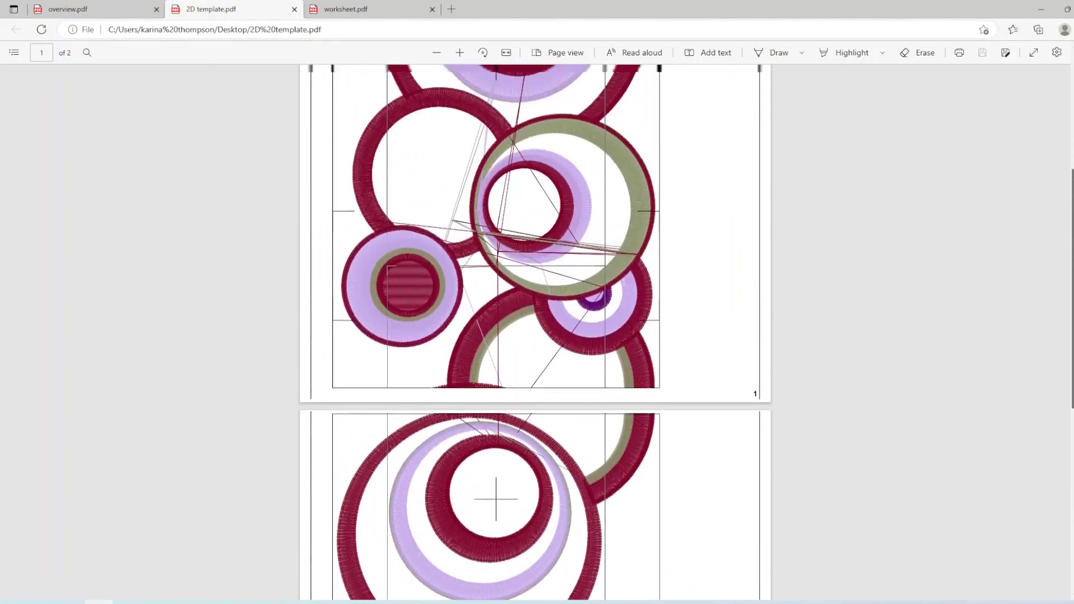
{"action": "scroll", "coordinate": [536, 333], "scroll_direction": "up", "scroll_amount": 5}
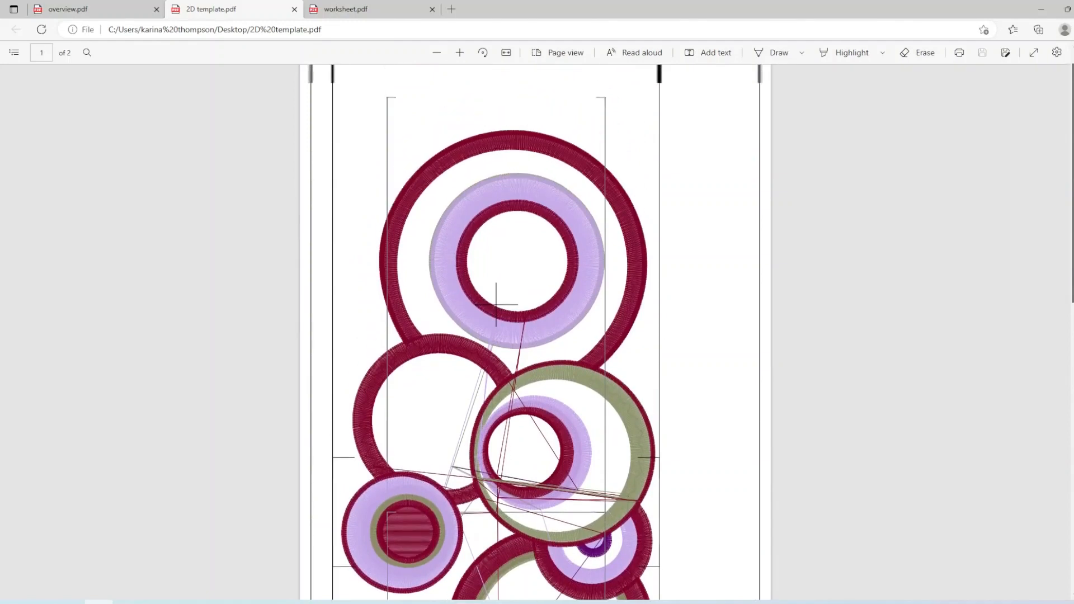
{"action": "scroll", "coordinate": [535, 332], "scroll_direction": "up", "scroll_amount": 1}
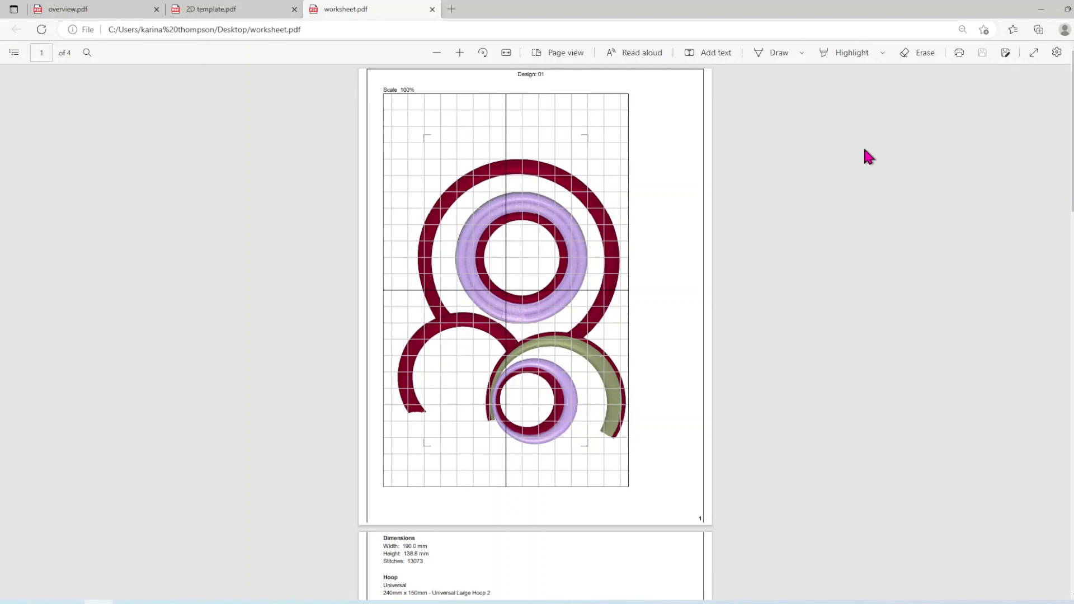
Step: Examine Design 01 in worksheet.pdf, including its hoop preview, dimensions, color information and distances from center
{"action": "left_click", "coordinate": [451, 103]}
{"action": "left_click", "coordinate": [534, 78]}
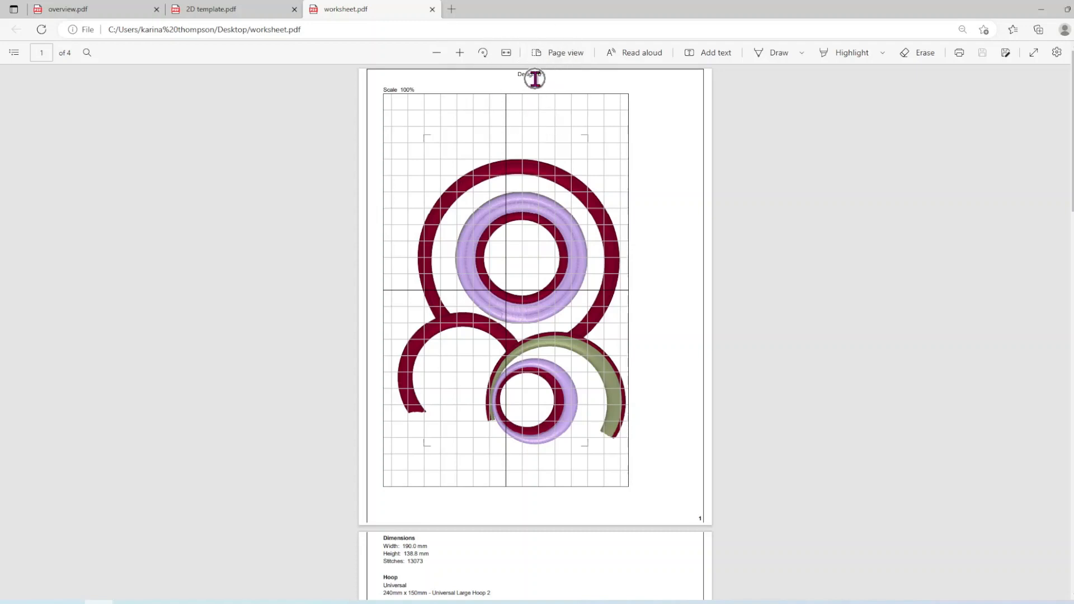
{"action": "left_click", "coordinate": [445, 100]}
{"action": "left_click", "coordinate": [483, 376]}
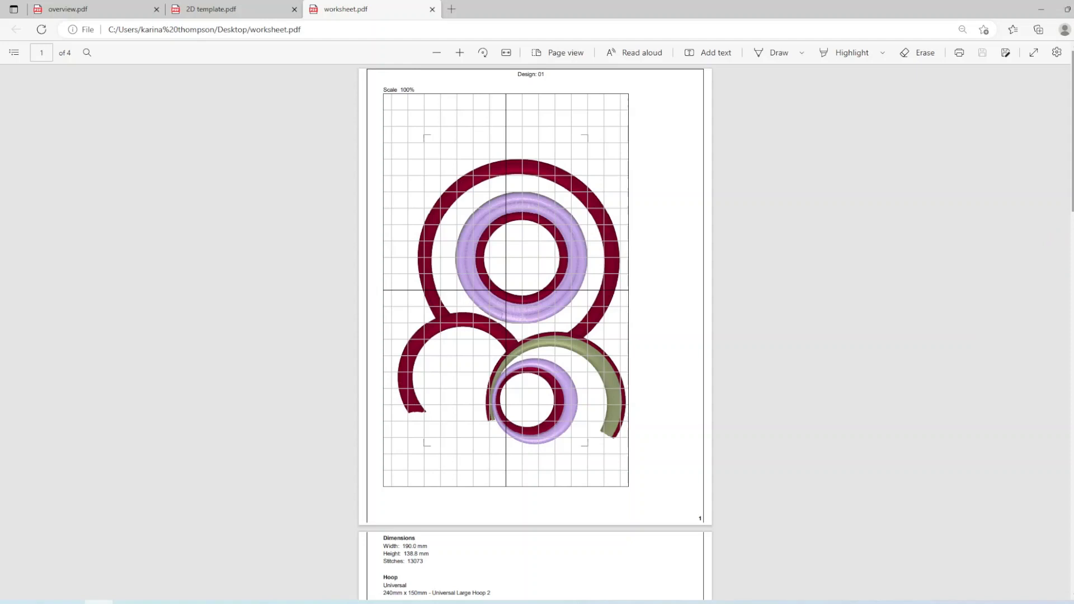
{"action": "scroll", "coordinate": [473, 173], "scroll_direction": "down", "scroll_amount": 6}
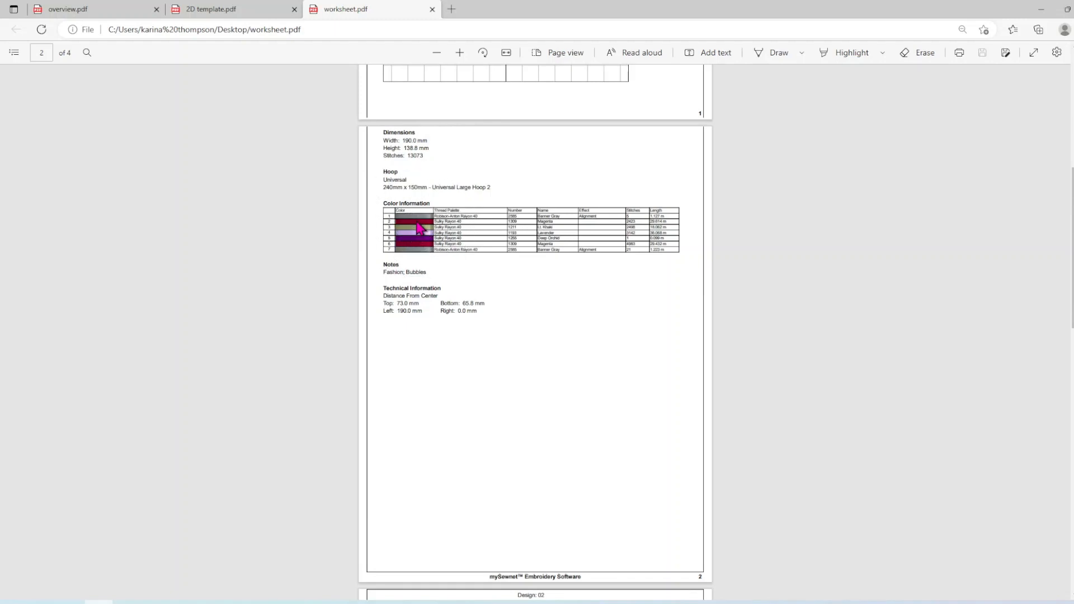
{"action": "left_click", "coordinate": [473, 242]}
{"action": "left_click", "coordinate": [448, 302]}
{"action": "scroll", "coordinate": [1070, 282], "scroll_direction": "down", "scroll_amount": 1}
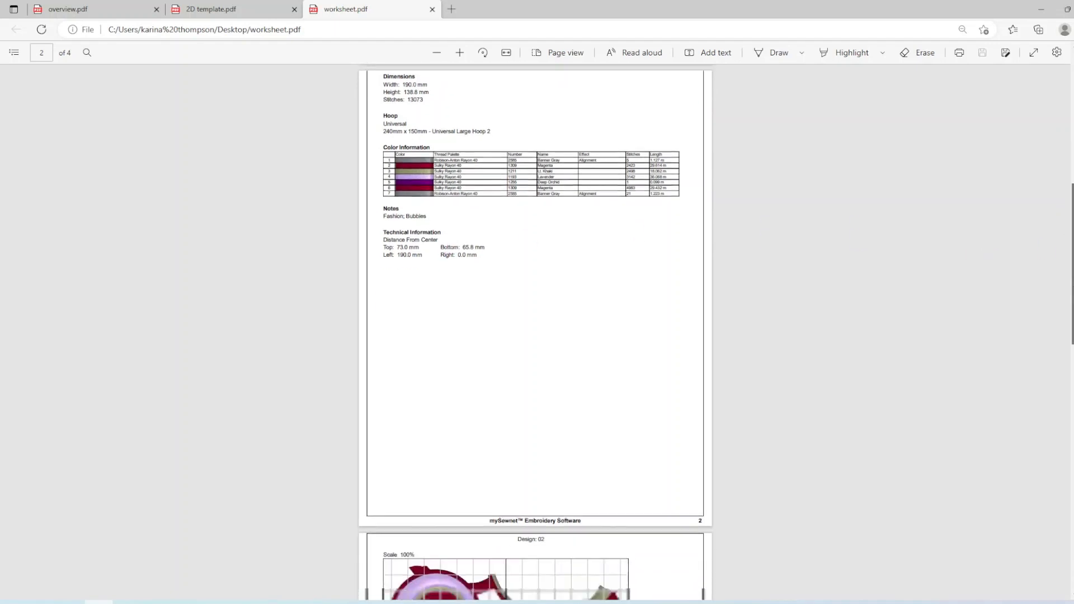
Step: Examine the Design 02 pages of the worksheet, covering the hoop preview, dimensions and color information
{"action": "scroll", "coordinate": [488, 265], "scroll_direction": "down", "scroll_amount": 7}
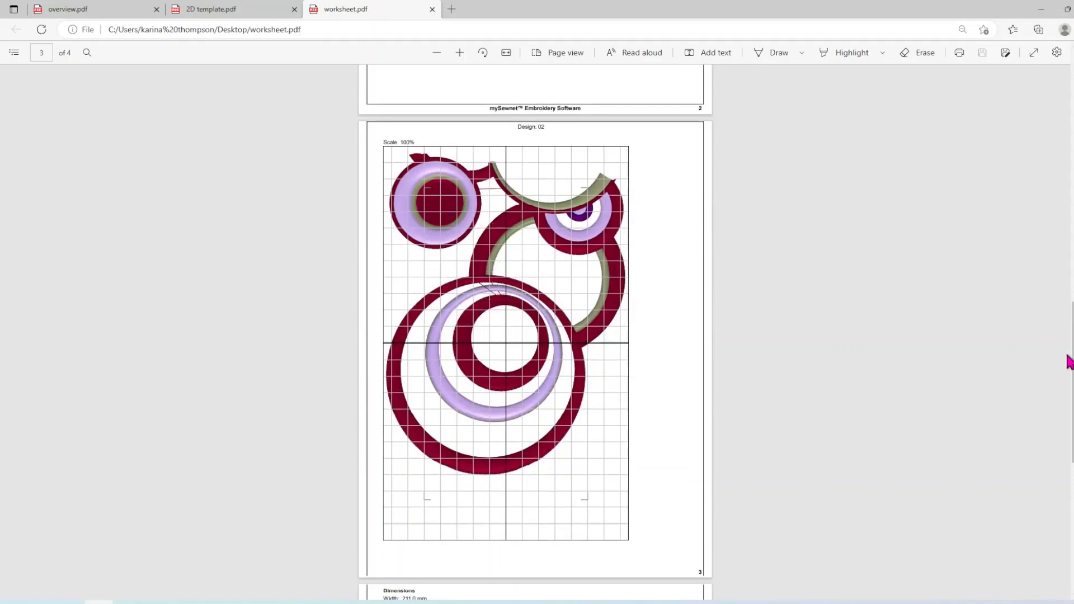
{"action": "scroll", "coordinate": [1069, 361], "scroll_direction": "down", "scroll_amount": 3}
{"action": "scroll", "coordinate": [1070, 361], "scroll_direction": "down", "scroll_amount": 2}
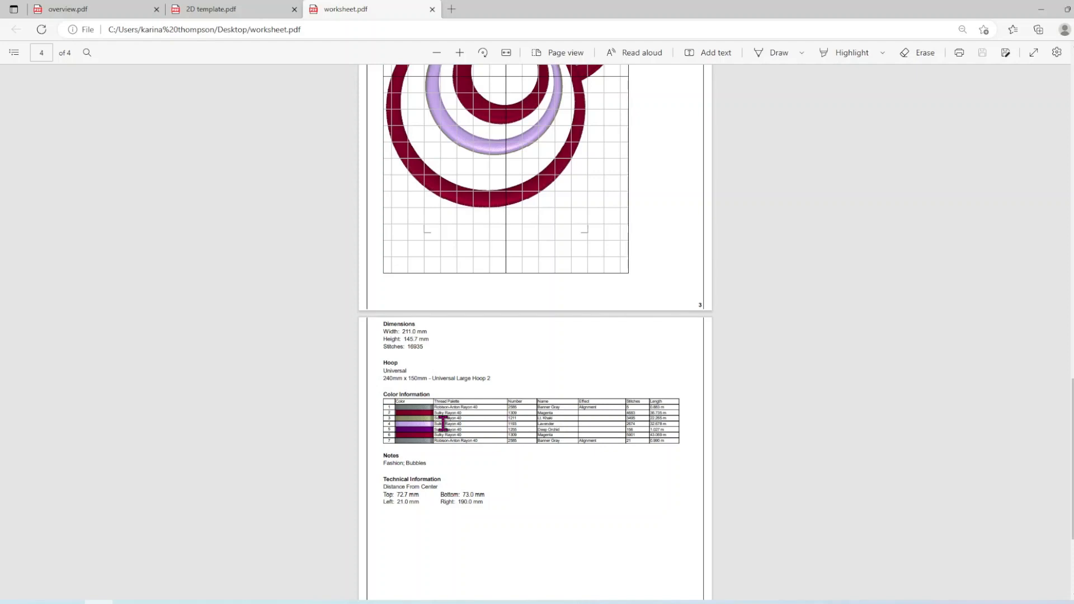
{"action": "scroll", "coordinate": [442, 424], "scroll_direction": "up", "scroll_amount": 5}
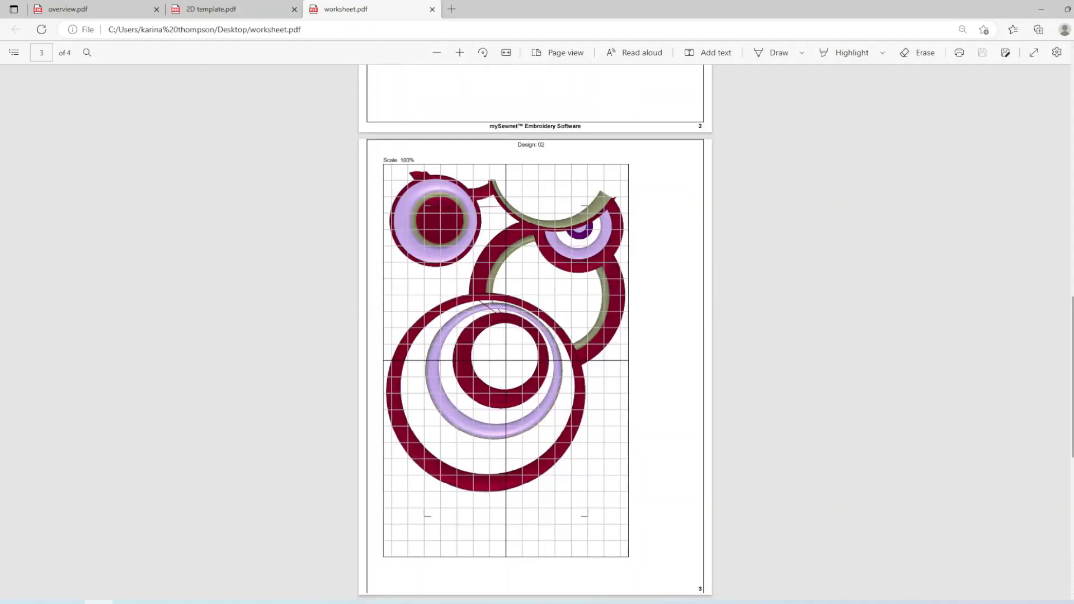